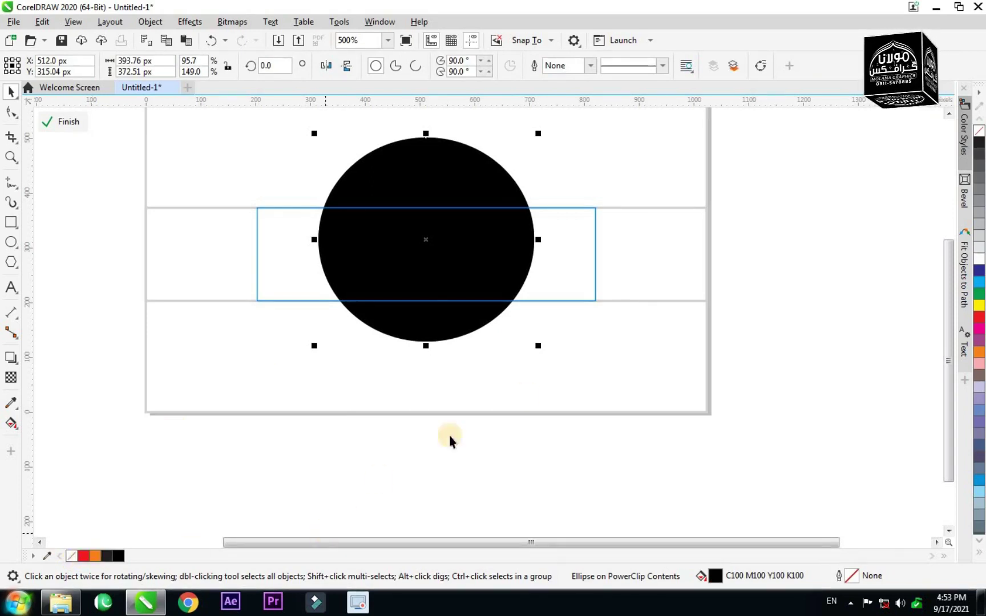
Enlarge a circle copy, fill it orange, nudge it up and narrow it slightly.
left_click_drag(539, 345, 544, 357)
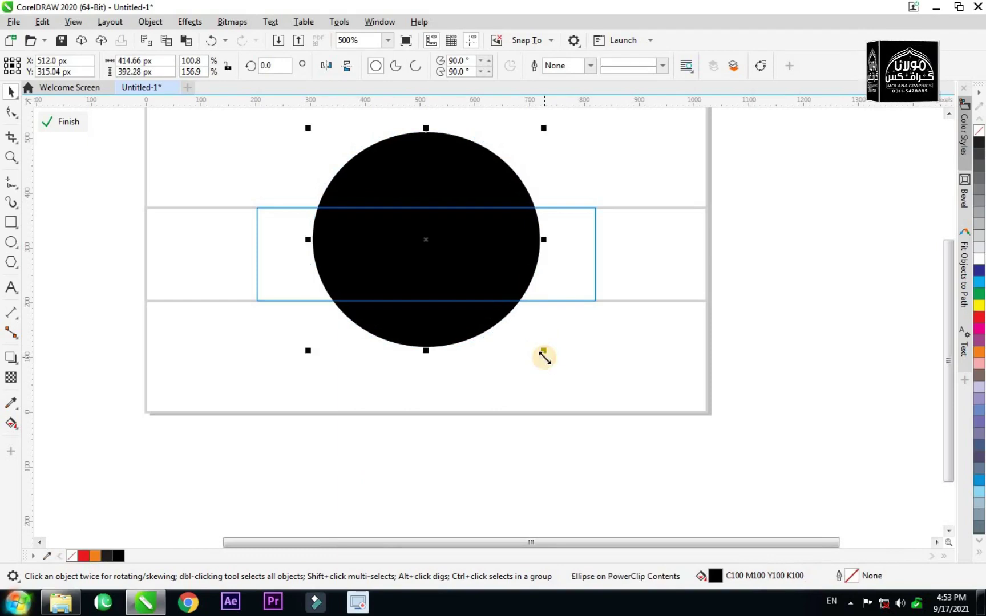
left_click(95, 557)
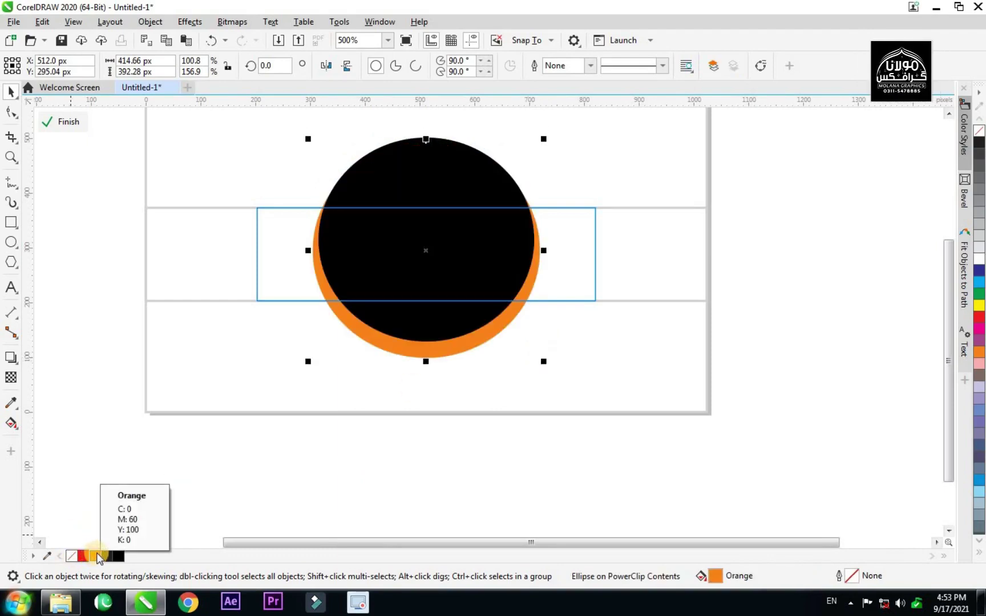
key("Up")
scroll(544, 250, "up", 3)
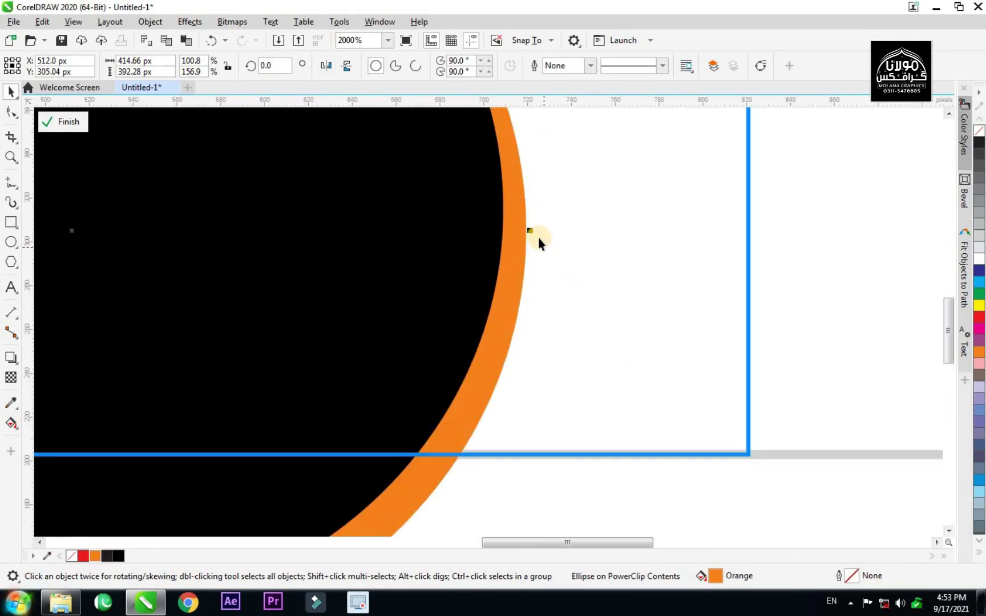
left_click_drag(529, 230, 519, 234)
scroll(519, 234, "down", 2)
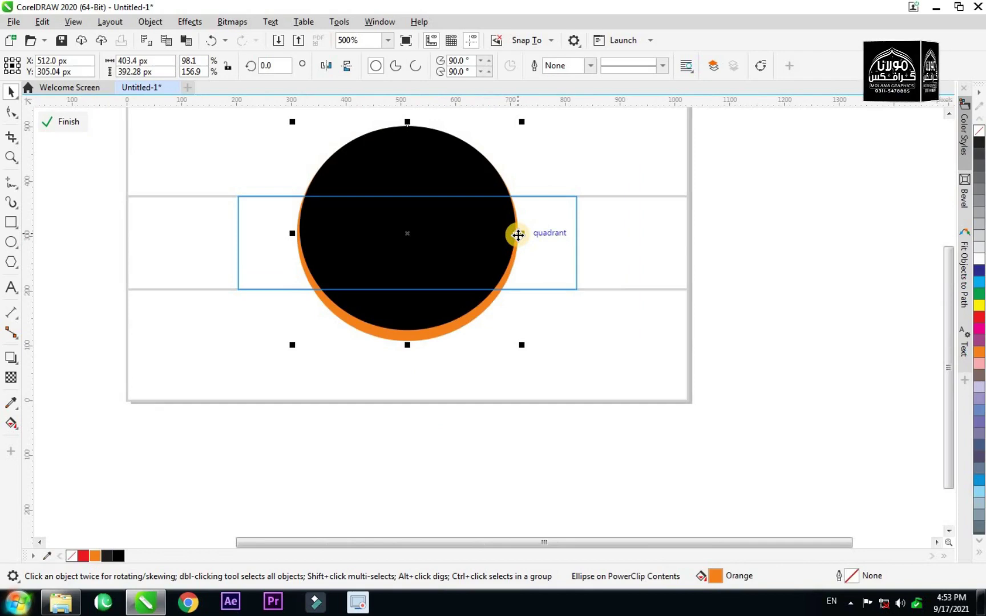
Enlarge a second circle copy slightly and nudge it into position.
scroll(571, 341, "up", 1)
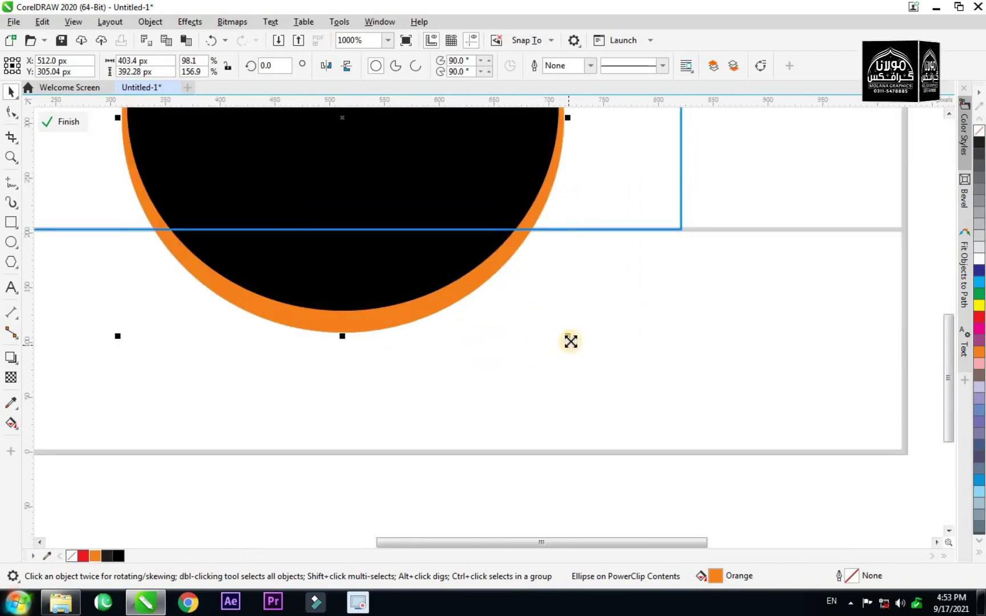
left_click_drag(573, 343, 575, 345)
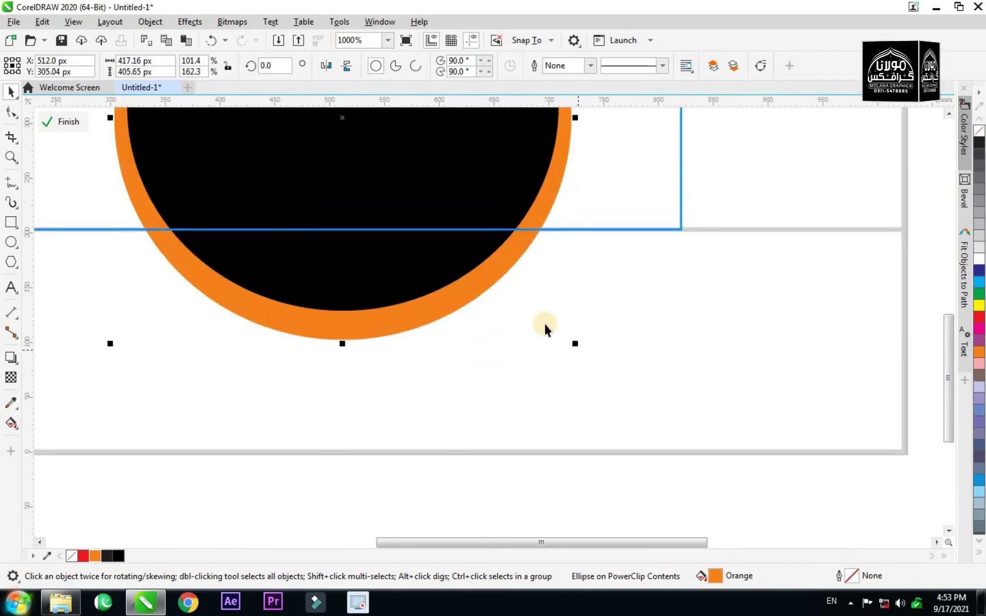
scroll(502, 295, "down", 1)
key("Down")
key("Down")
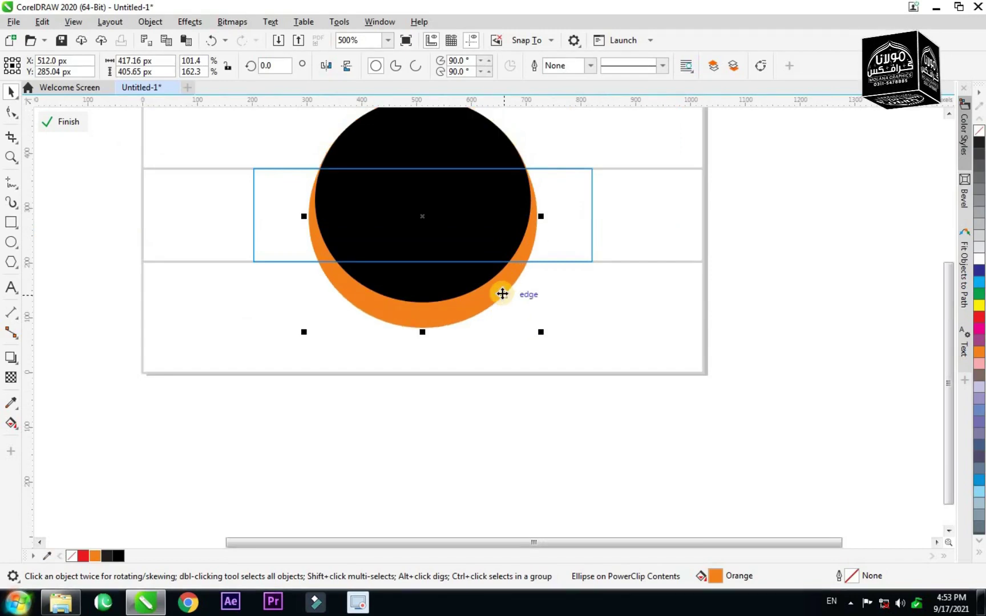
key("Up")
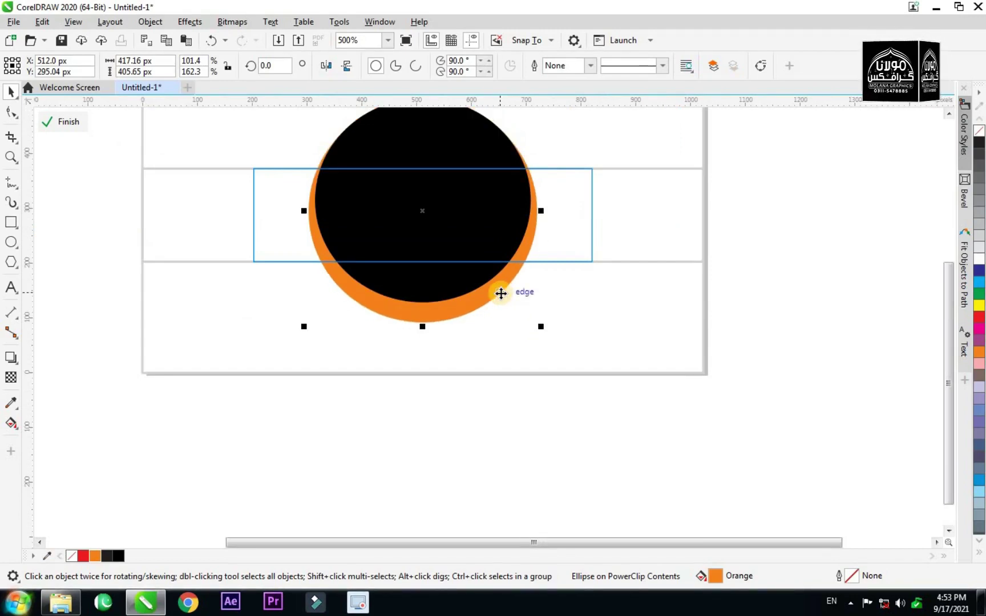
Fill the second circle copy yellow and make it slightly narrower.
left_click(978, 308)
scroll(532, 211, "up", 1)
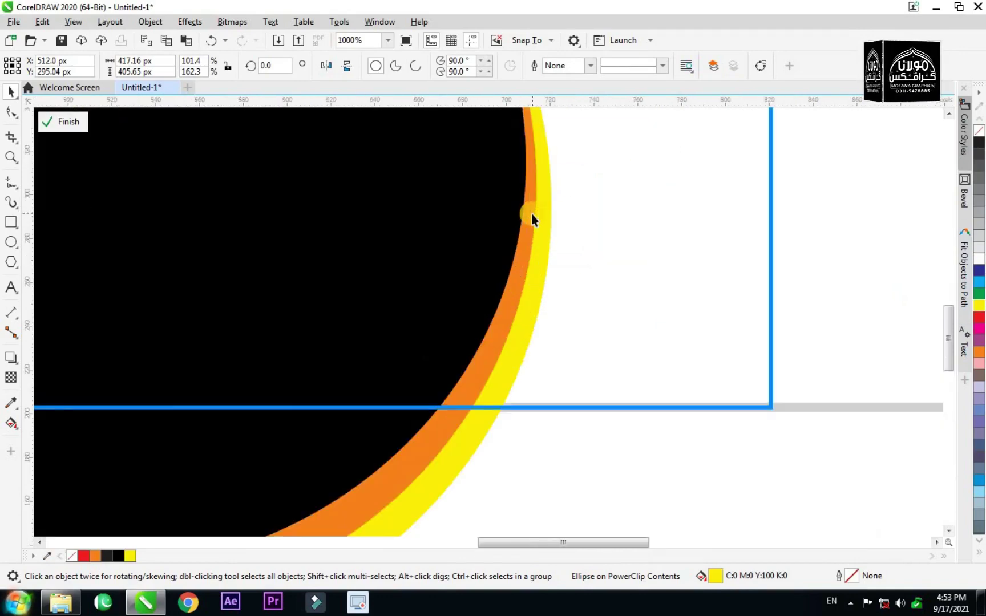
scroll(572, 201, "up", 2)
left_click_drag(573, 196, 524, 213)
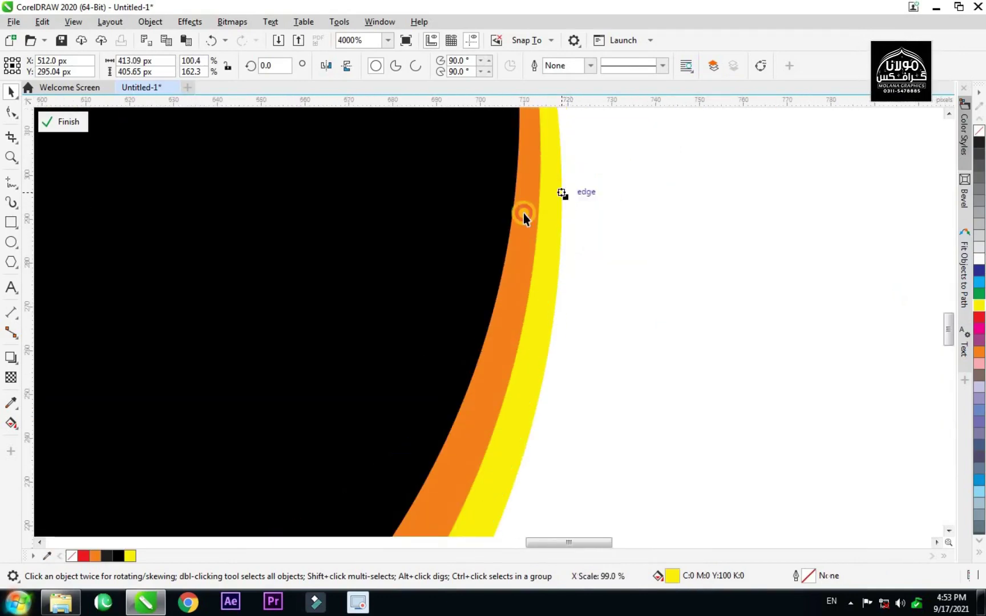
scroll(523, 213, "down", 2)
scroll(523, 213, "down", 1)
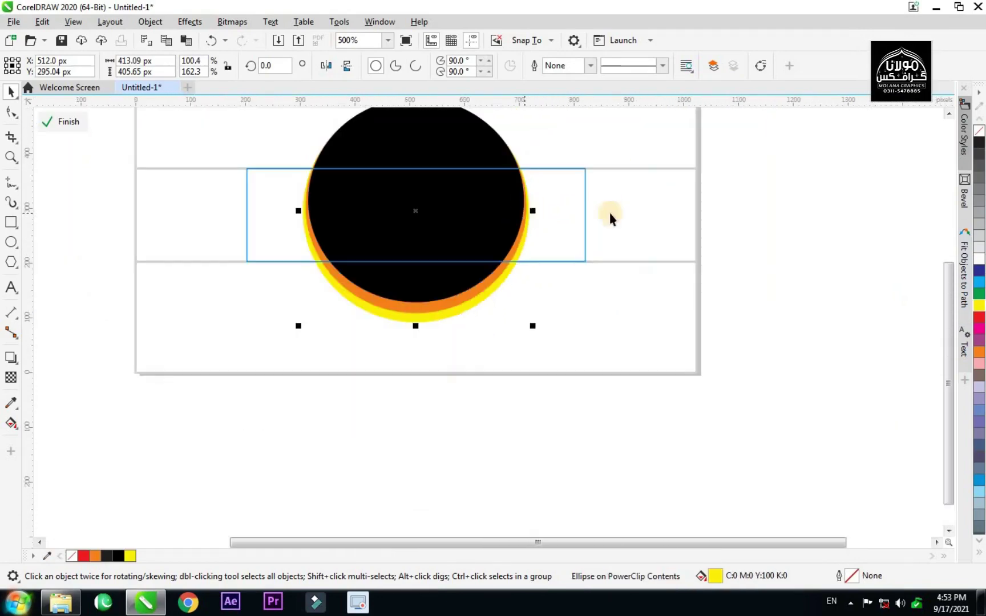
left_click(757, 216)
scroll(410, 266, "up", 1)
scroll(411, 266, "down", 1)
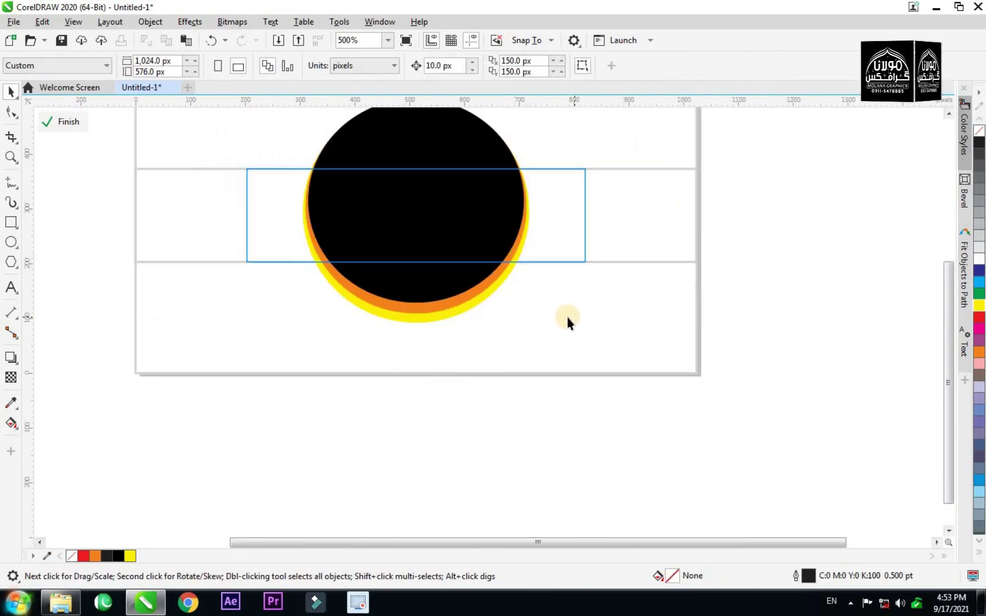
Finish editing the band's PowerClip contents and deselect the band.
left_click(555, 319, "ctrl")
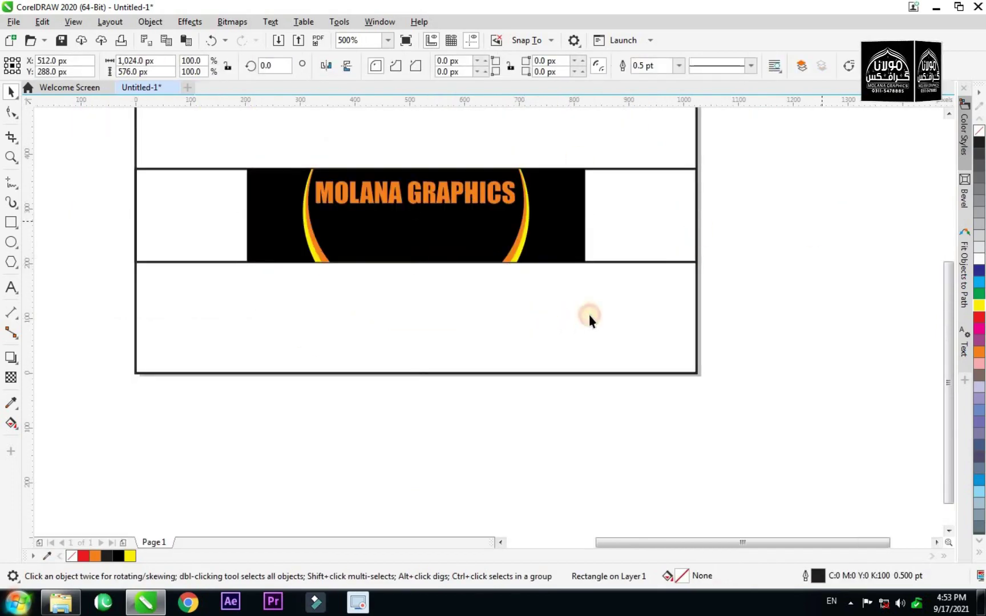
left_click(598, 308)
scroll(530, 271, "down", 1)
scroll(513, 264, "up", 2)
Copy the MOLANA GRAPHICS title below itself and retype it as the phone number.
left_click(501, 246)
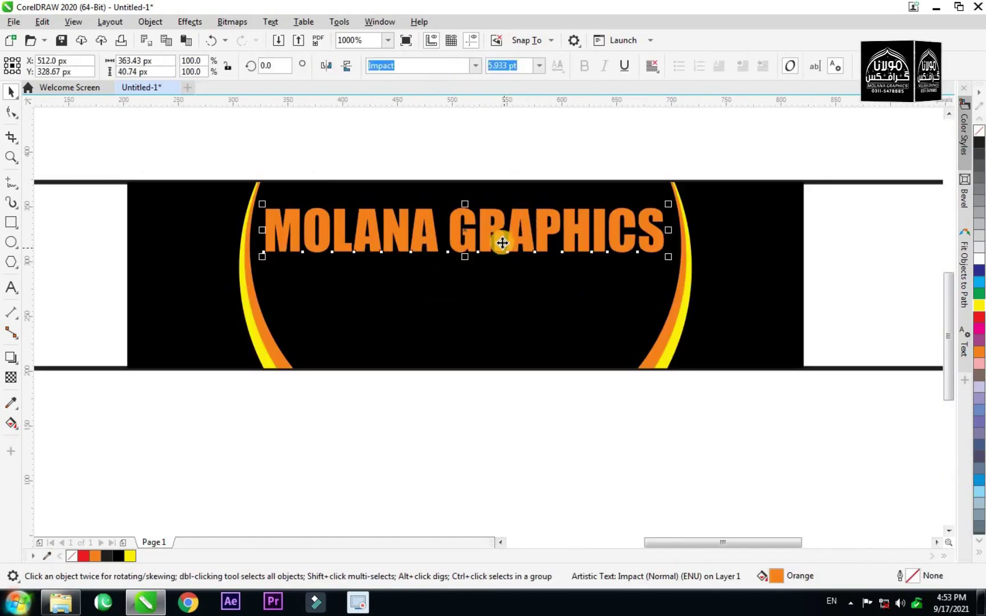
left_click_drag(503, 230, 501, 282)
right_click(501, 282)
double_click(501, 282)
key("ctrl+a")
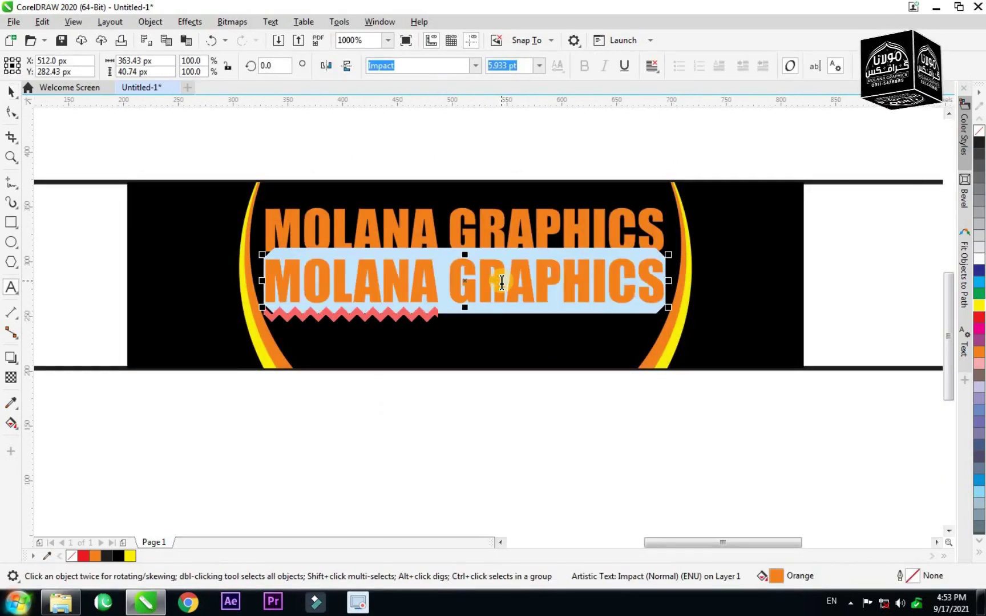
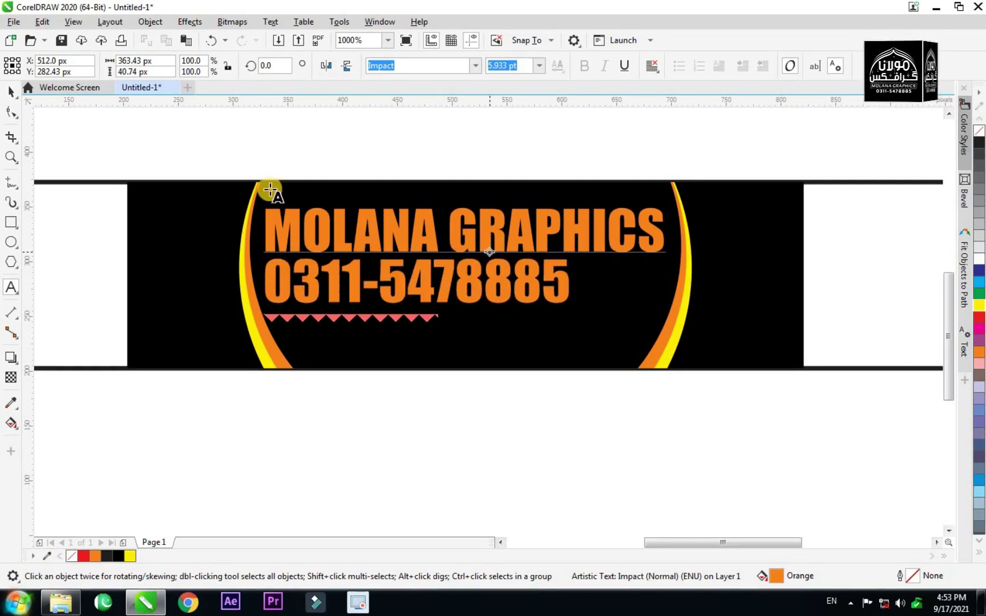
left_click(10, 91)
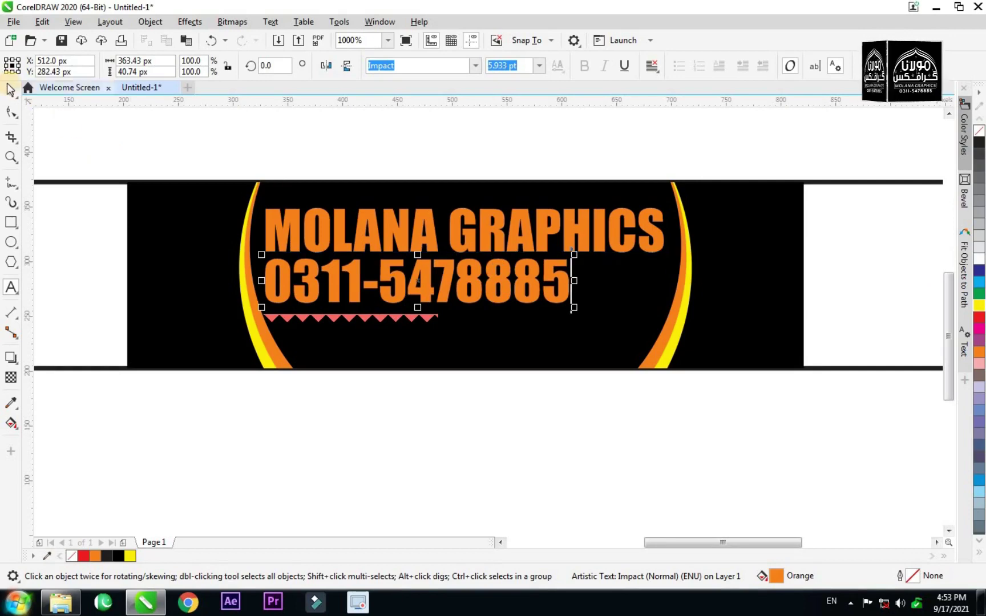
Centre the phone-number line under the MOLANA GRAPHICS title.
left_click_drag(441, 288, 467, 294)
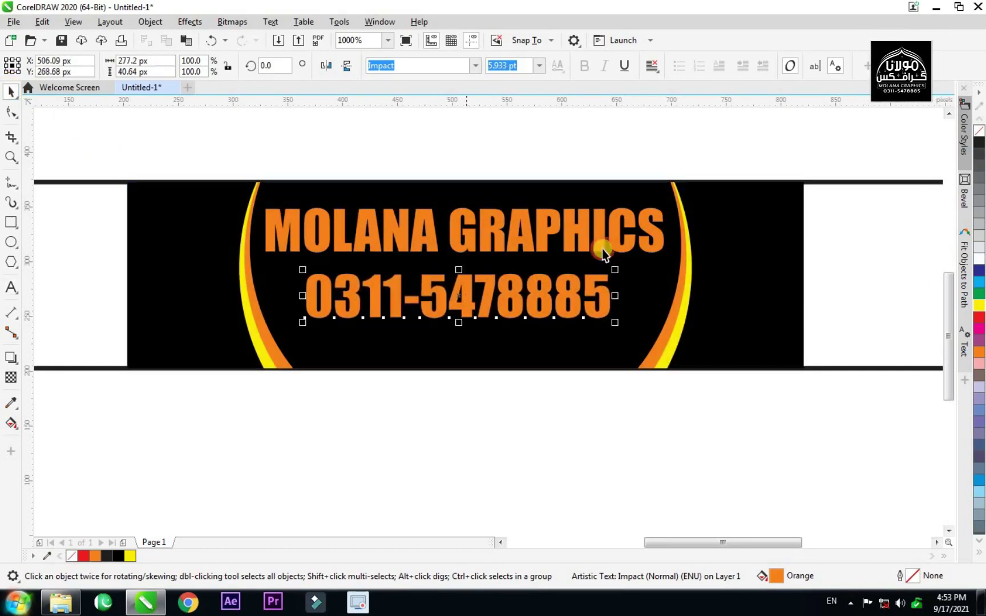
left_click_drag(669, 193, 203, 350)
key("c")
scroll(420, 286, "down", 1)
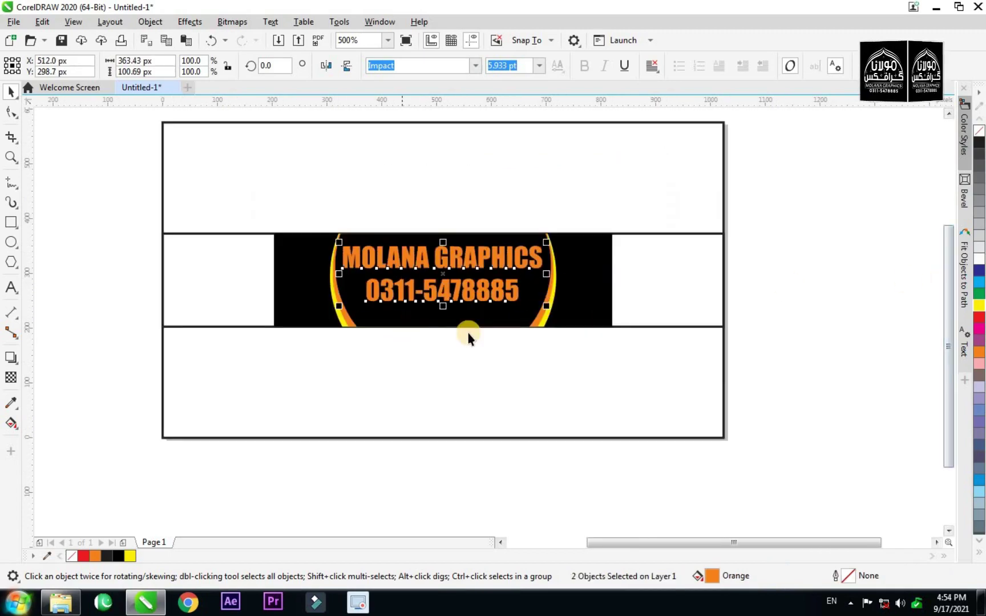
scroll(478, 334, "up", 1)
scroll(480, 324, "down", 1)
left_click(801, 298)
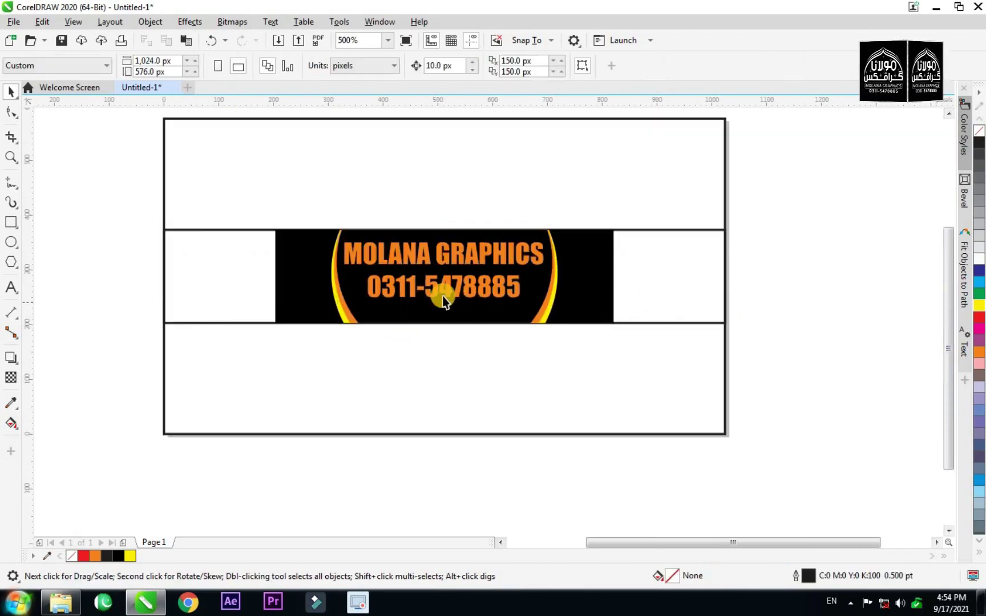
Shrink the phone-number text and place a duplicate of it further down.
scroll(445, 295, "up", 1)
scroll(444, 292, "up", 1)
left_click(427, 297)
left_click_drag(725, 323, 655, 324)
left_click_drag(457, 303, 468, 358)
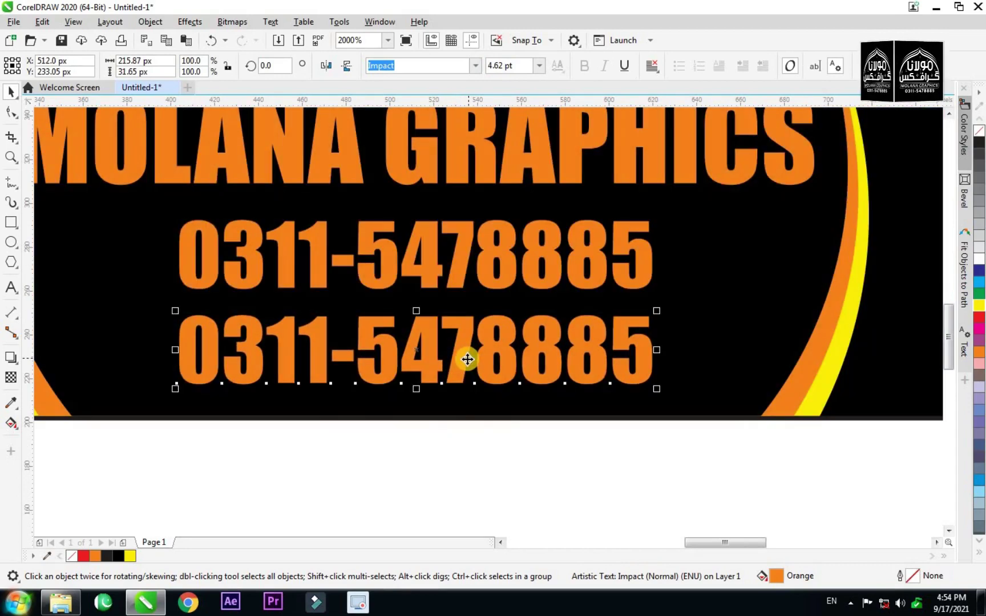
Retype the lower phone-number copy as 'Chakri Rd Rwp' and check the three text lines.
double_click(466, 358)
key("ctrl+a")
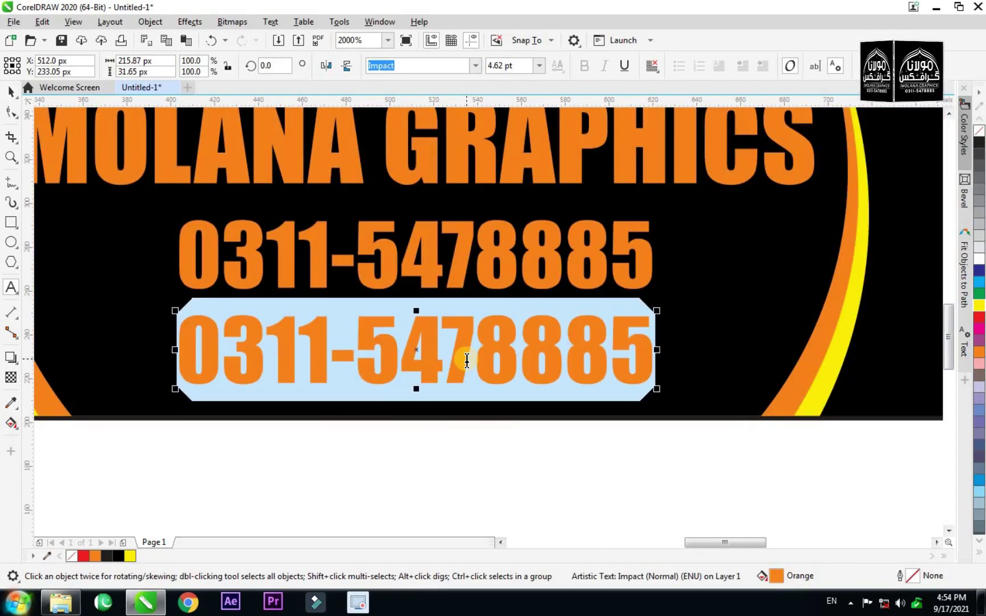
type("Chak")
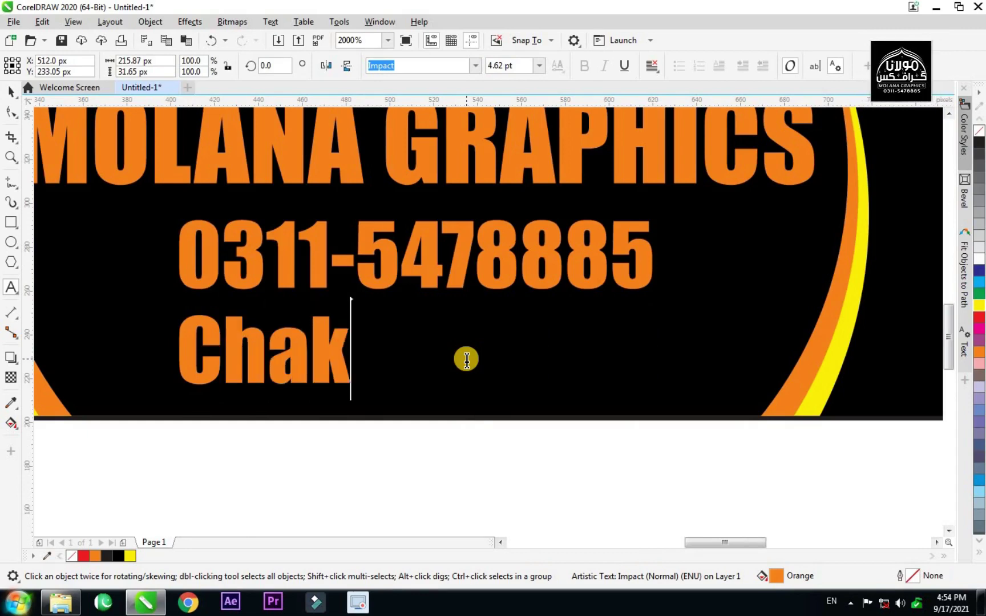
type("ri Rd ")
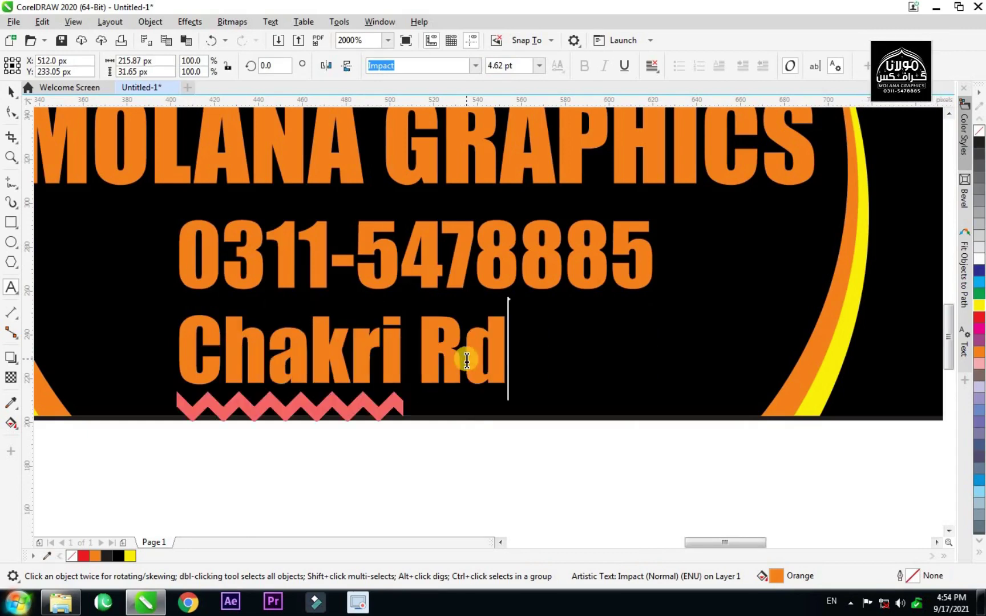
type("Rw")
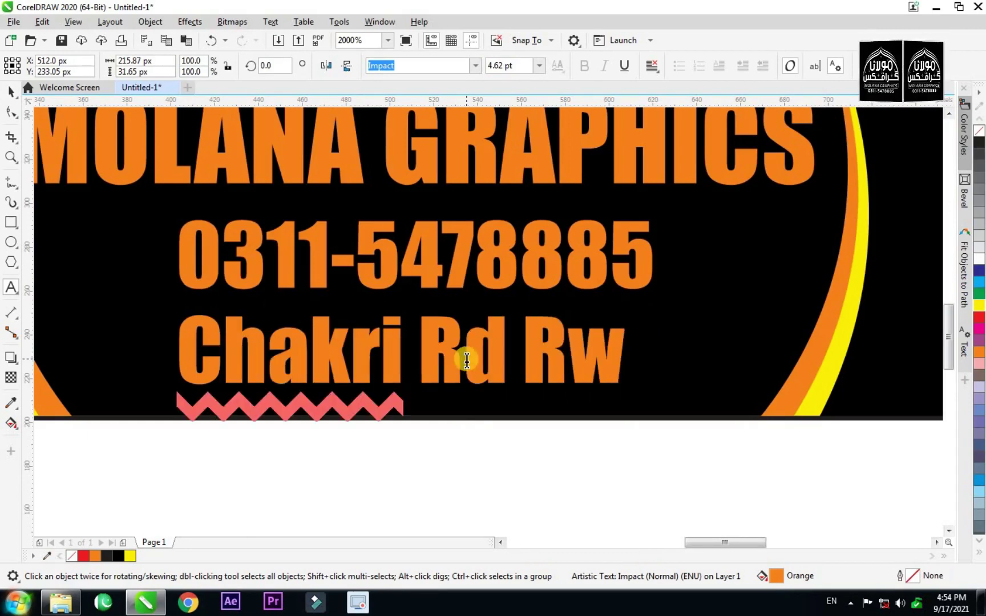
type("p")
left_click(10, 91)
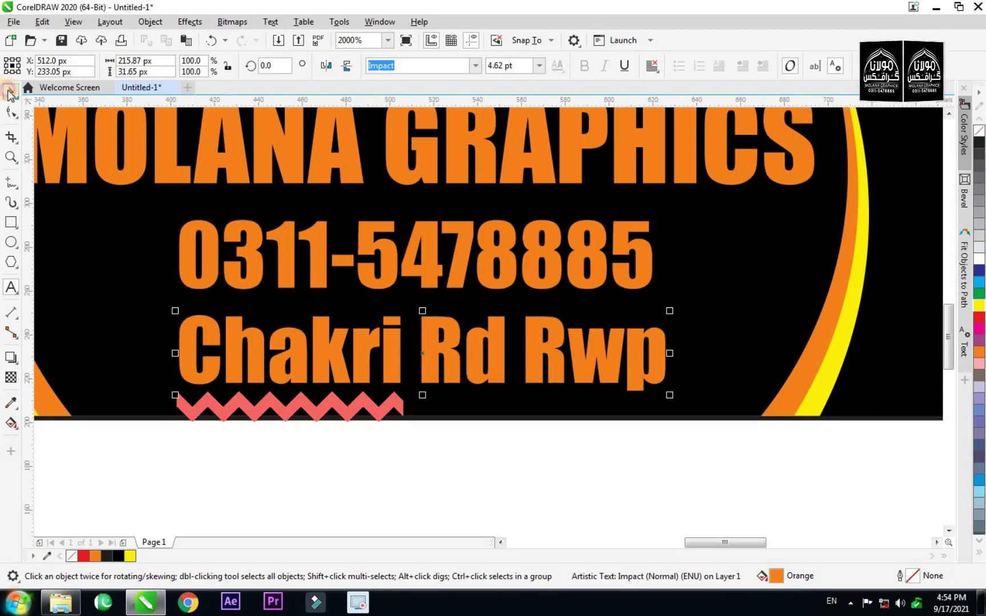
scroll(573, 330, "down", 5)
left_click_drag(447, 374, 393, 385)
scroll(482, 372, "down", 2)
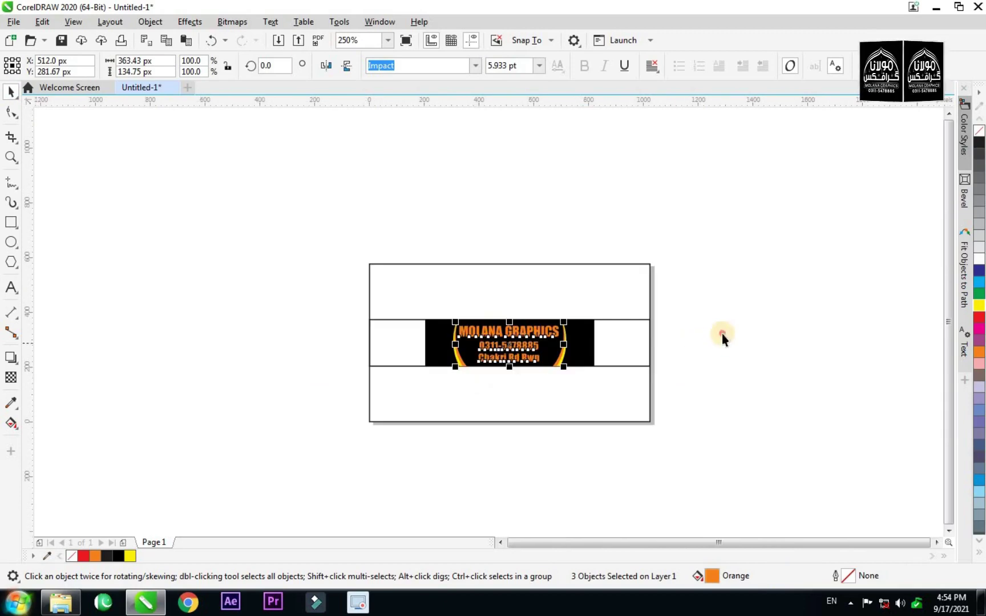
left_click(722, 339)
scroll(531, 359, "up", 5)
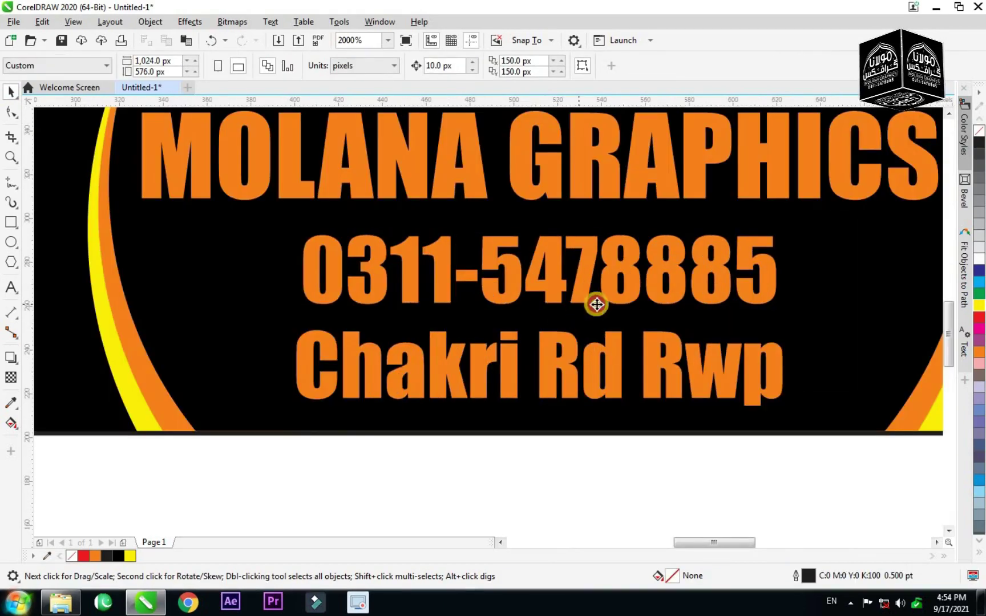
Shrink the phone-number text a little and nudge it into place.
left_click(578, 307)
left_click_drag(784, 312, 680, 321)
key("shift+Up")
key("shift+Up")
key("Down")
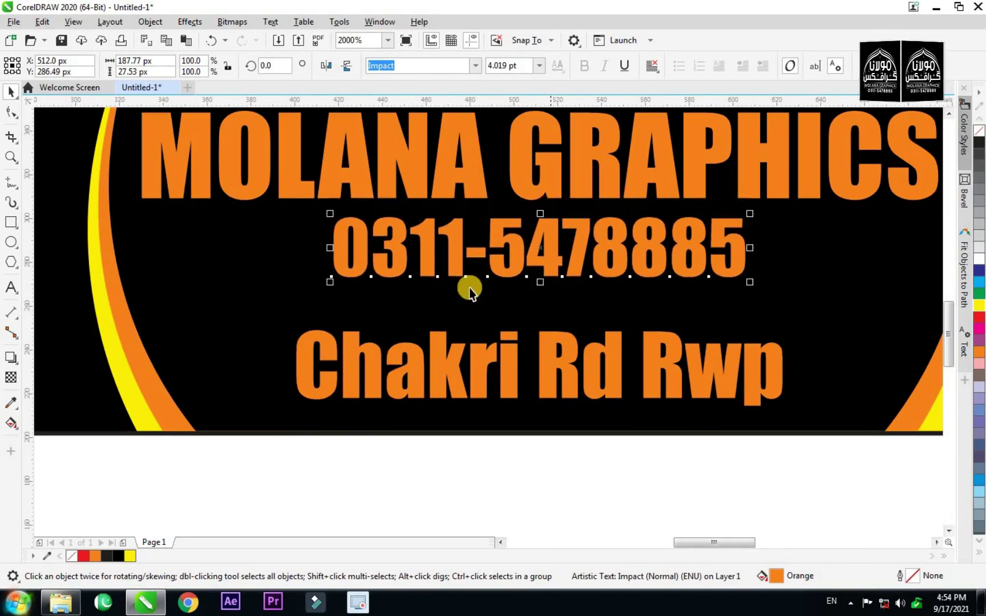
scroll(466, 288, "down", 3)
left_click(866, 272)
scroll(498, 288, "up", 2)
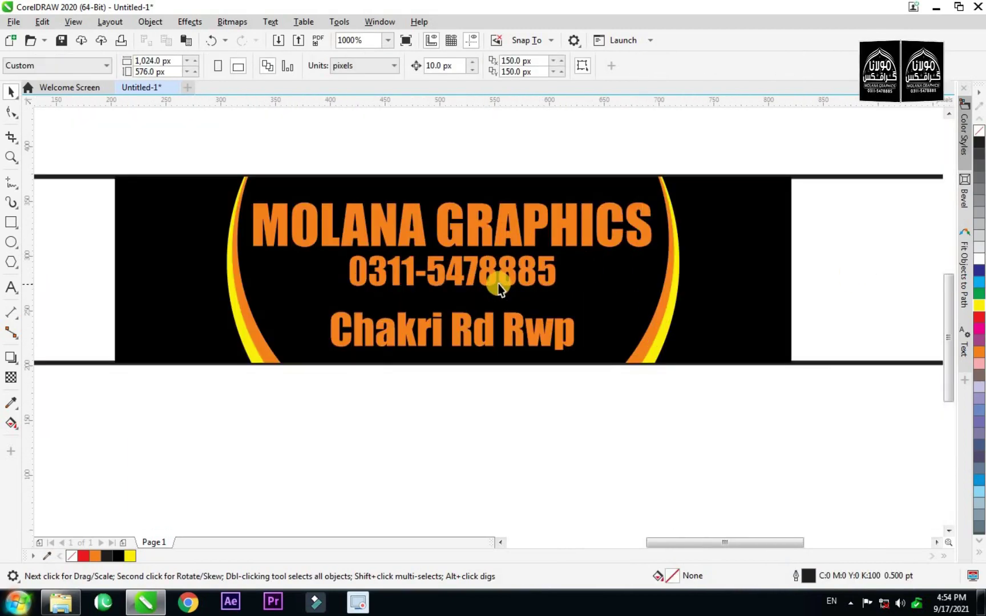
Make the phone number yellow and adjust the Chakri Rd Rwp line's position.
left_click(495, 283)
left_click(980, 306)
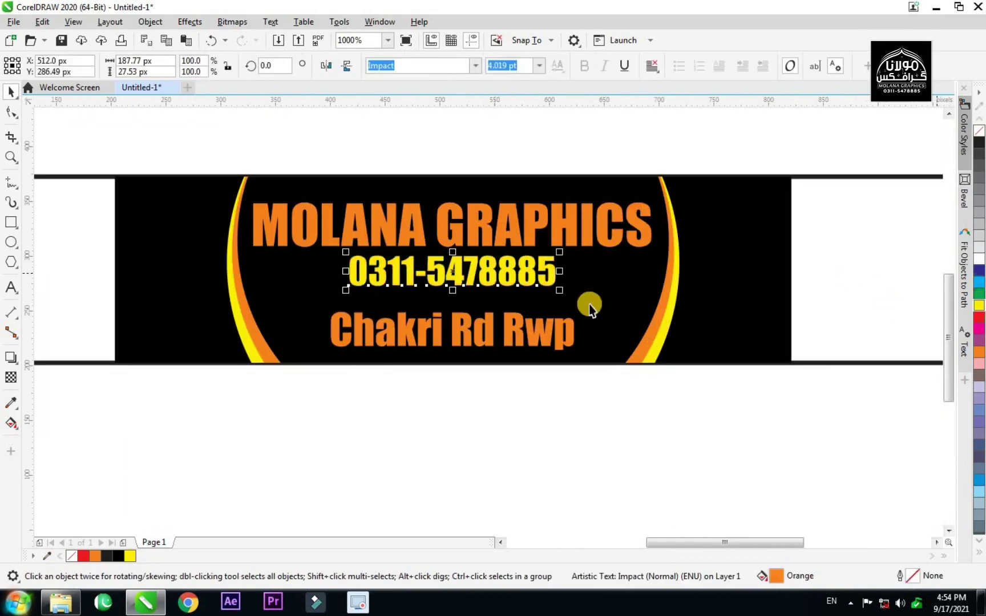
scroll(752, 278, "down", 1)
left_click(694, 268)
scroll(499, 333, "up", 2)
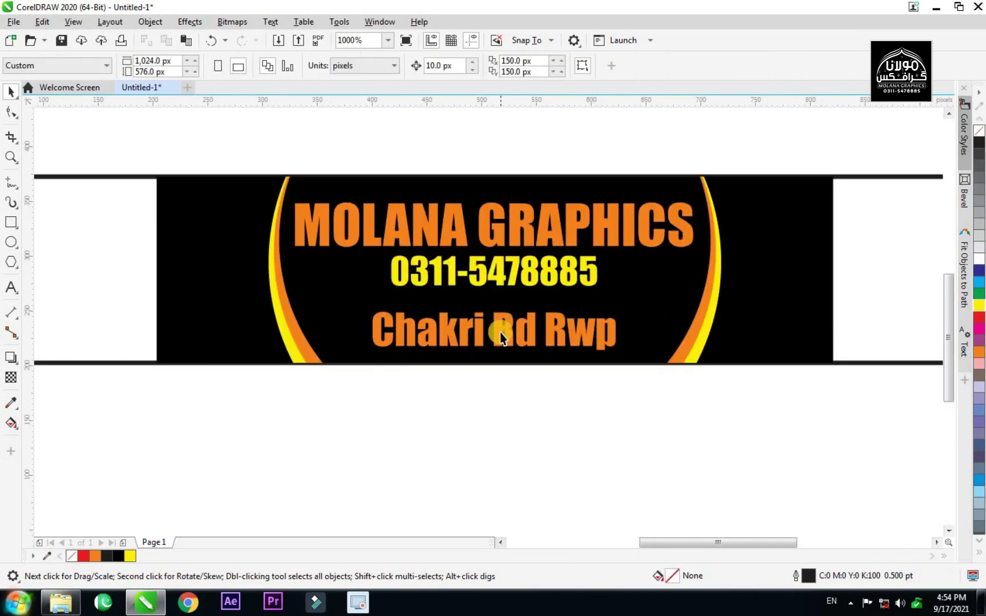
left_click_drag(499, 334, 500, 324)
scroll(500, 324, "down", 1)
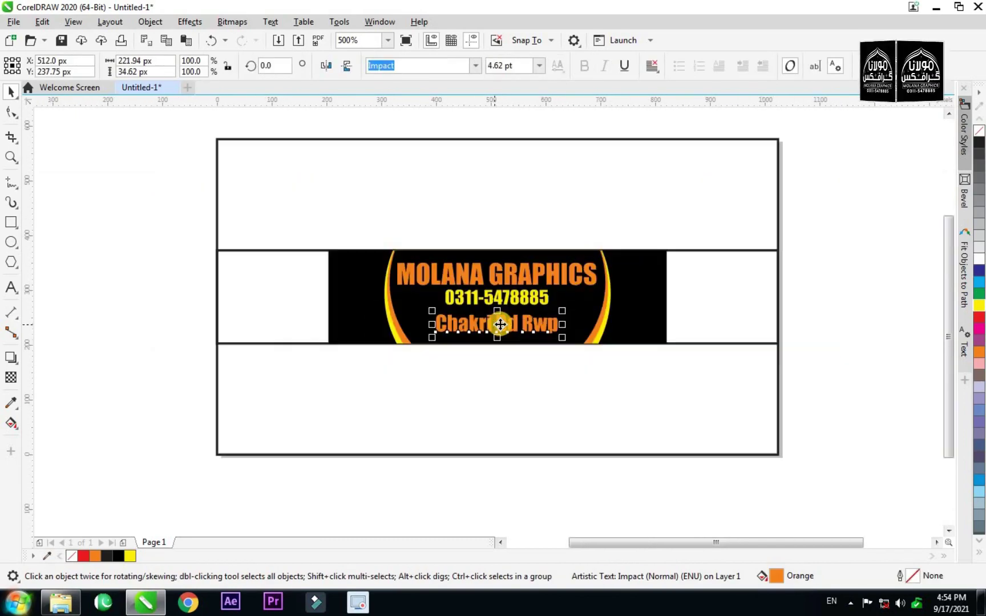
Move the phone number down so it sits just above the Chakri Rd Rwp line.
left_click_drag(627, 223, 336, 389)
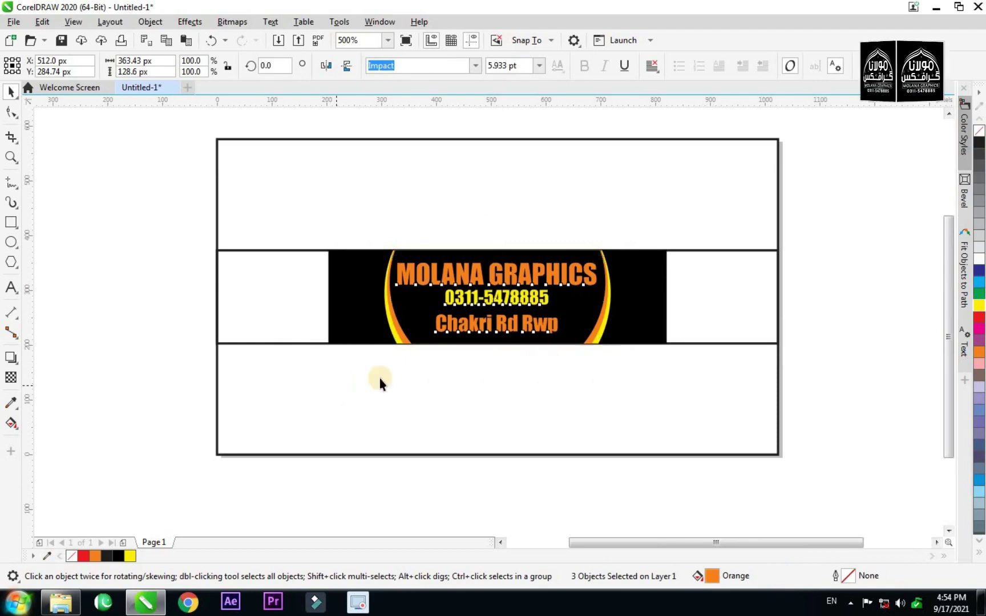
left_click(832, 302)
scroll(507, 308, "up", 1)
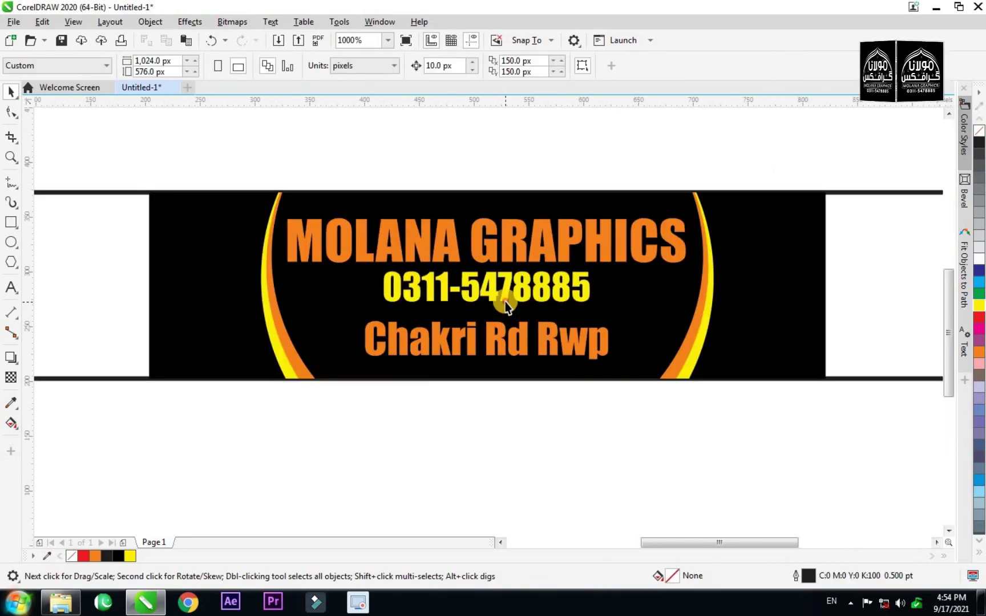
left_click(505, 303)
left_click_drag(506, 302, 486, 314)
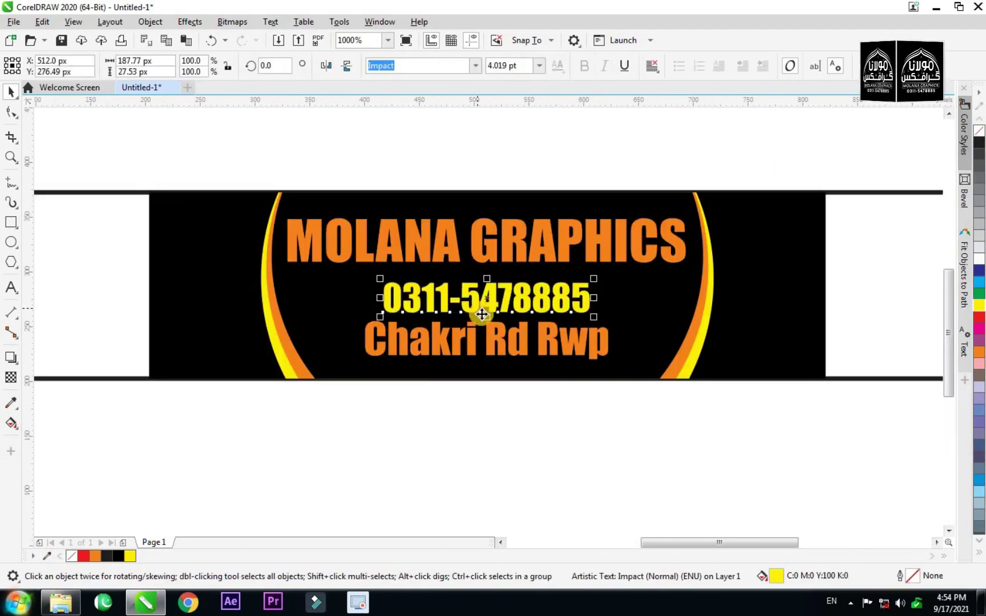
scroll(482, 314, "down", 1)
left_click(835, 278)
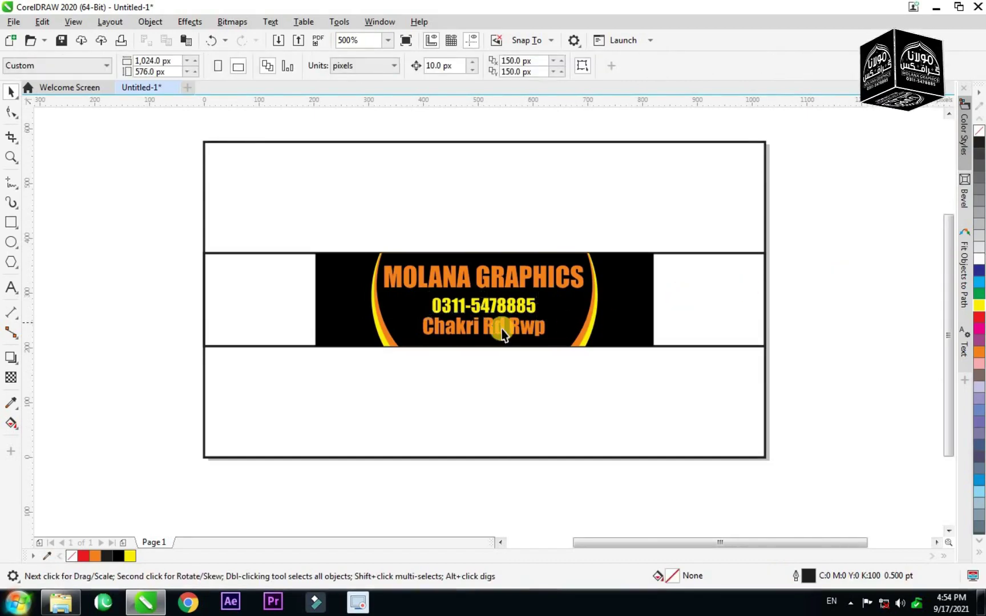
scroll(493, 336, "up", 1)
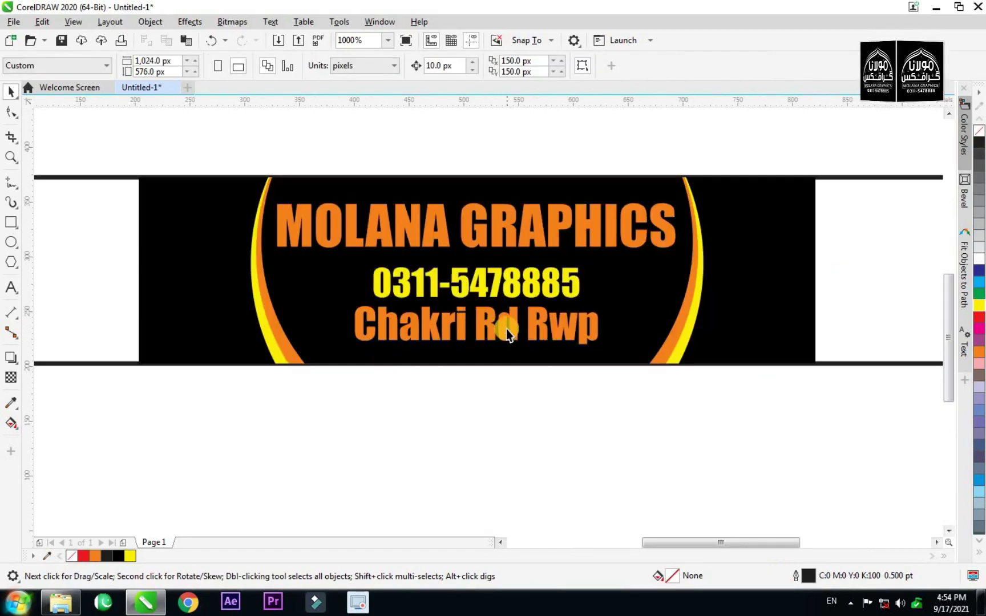
scroll(506, 329, "down", 1)
scroll(629, 297, "up", 1)
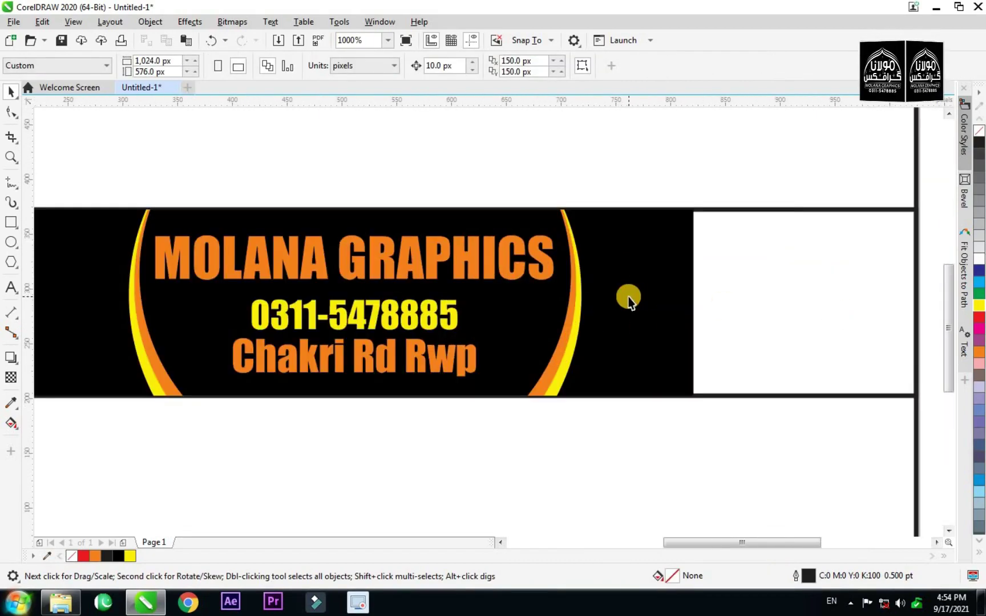
scroll(646, 295, "down", 1)
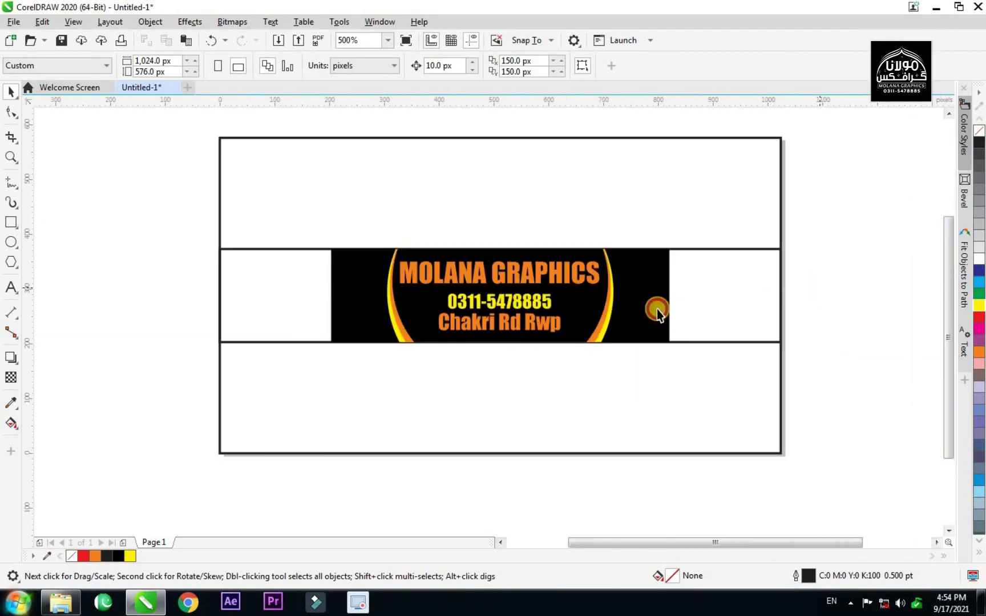
scroll(422, 345, "down", 1)
scroll(467, 365, "up", 1)
left_click(486, 398)
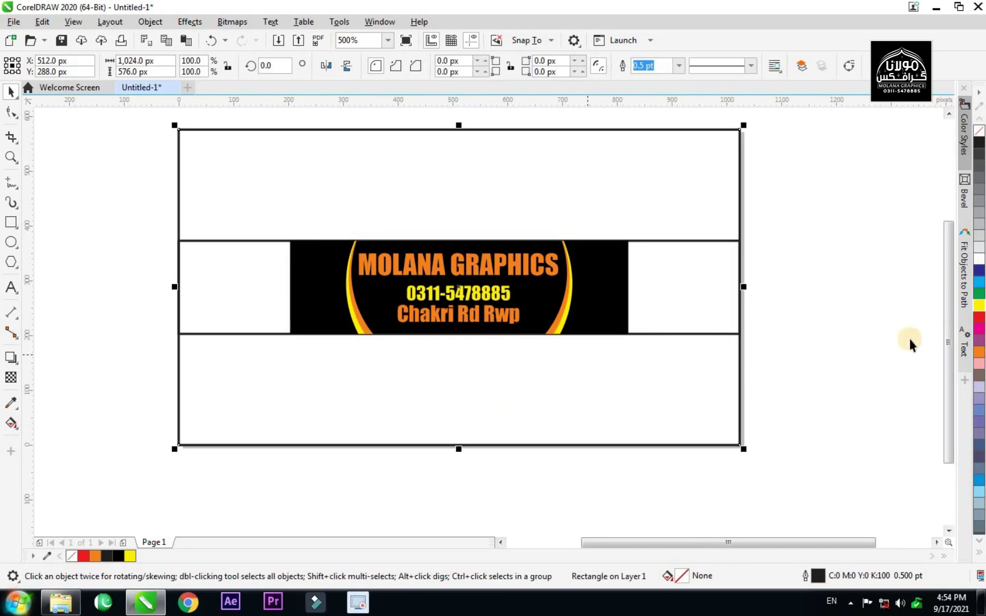
Fill the card's outer rectangle with orange.
left_click(980, 355)
left_click(812, 346)
scroll(479, 325, "down", 1)
scroll(477, 324, "up", 1)
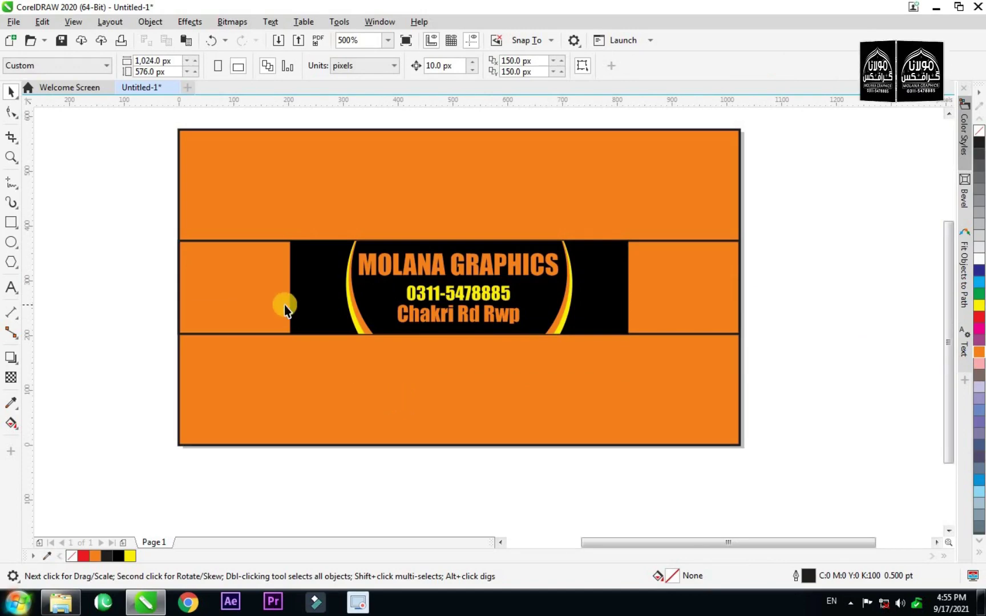
Draw a six-sided polygon near the card's top-left corner and round its corners.
left_click(10, 260)
scroll(169, 137, "up", 1)
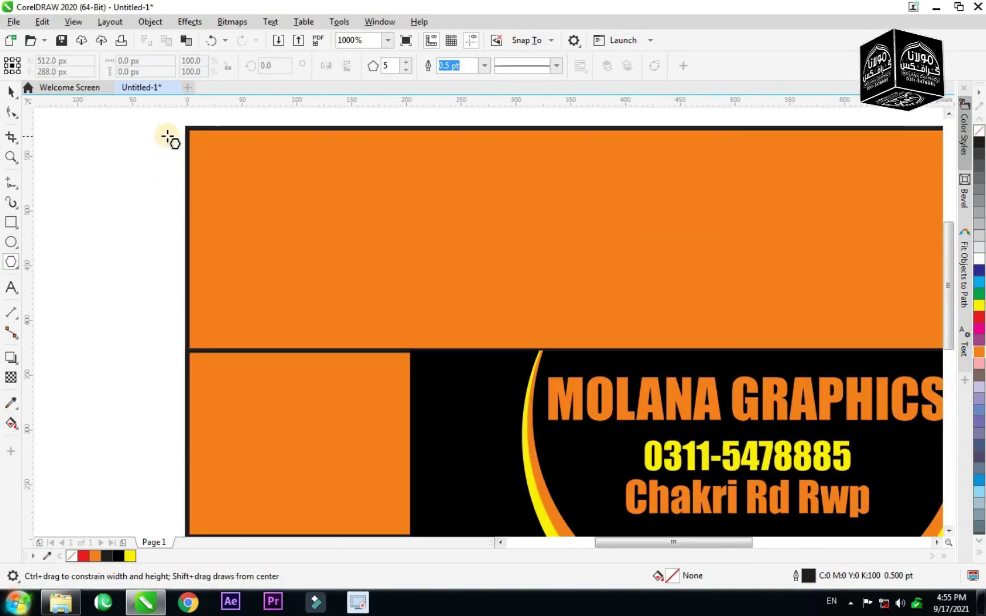
scroll(168, 137, "up", 1)
left_click_drag(244, 155, 335, 246)
left_click(406, 62)
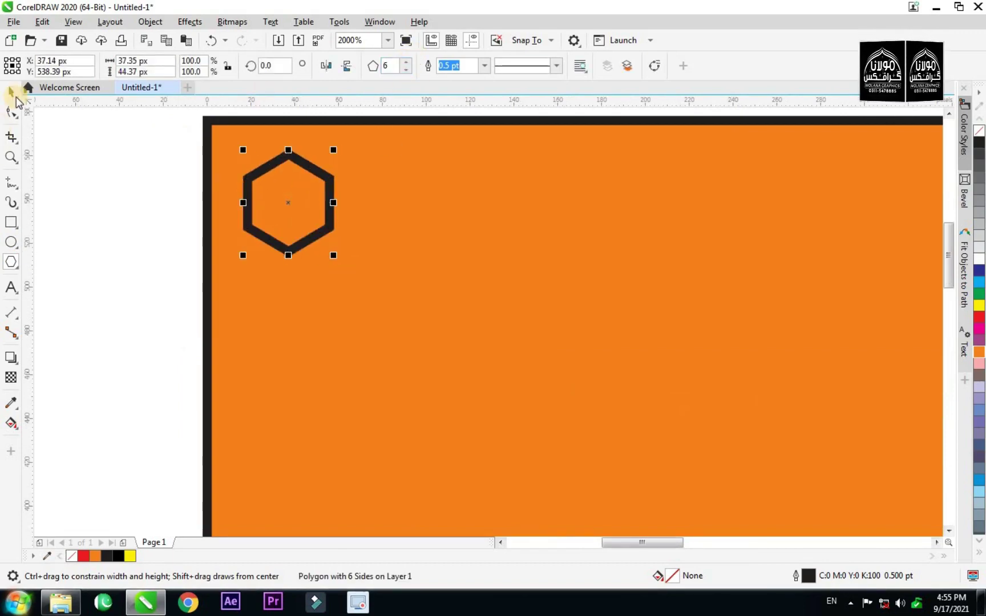
left_click(10, 114)
right_click(287, 155)
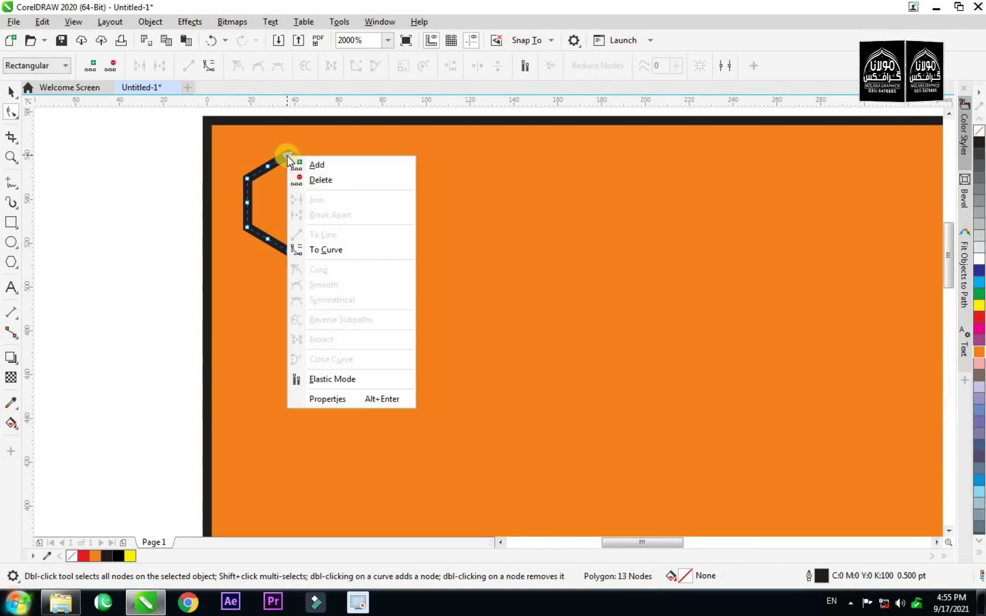
left_click(329, 249)
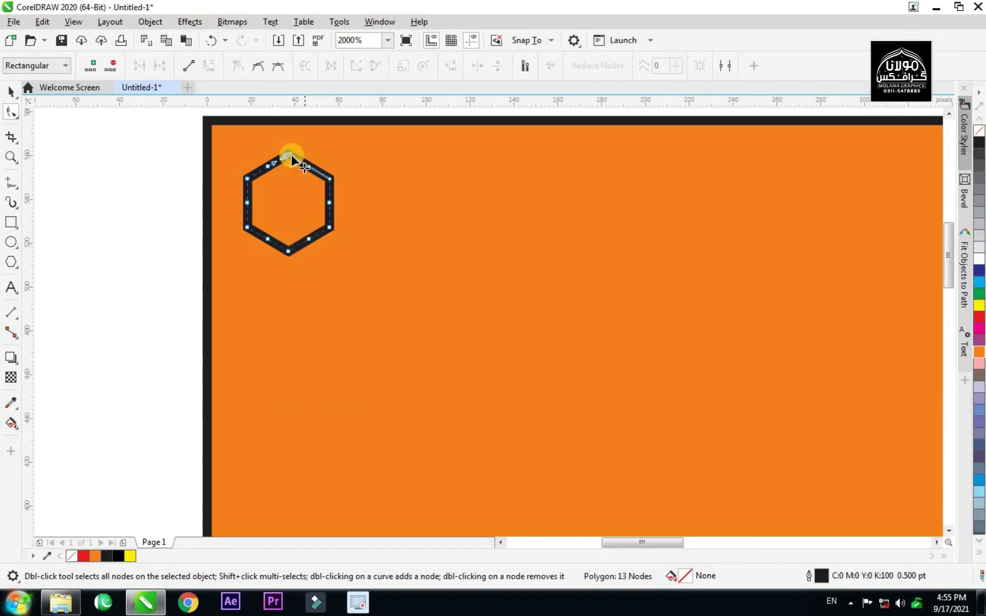
left_click_drag(285, 154, 296, 163)
left_click(10, 93)
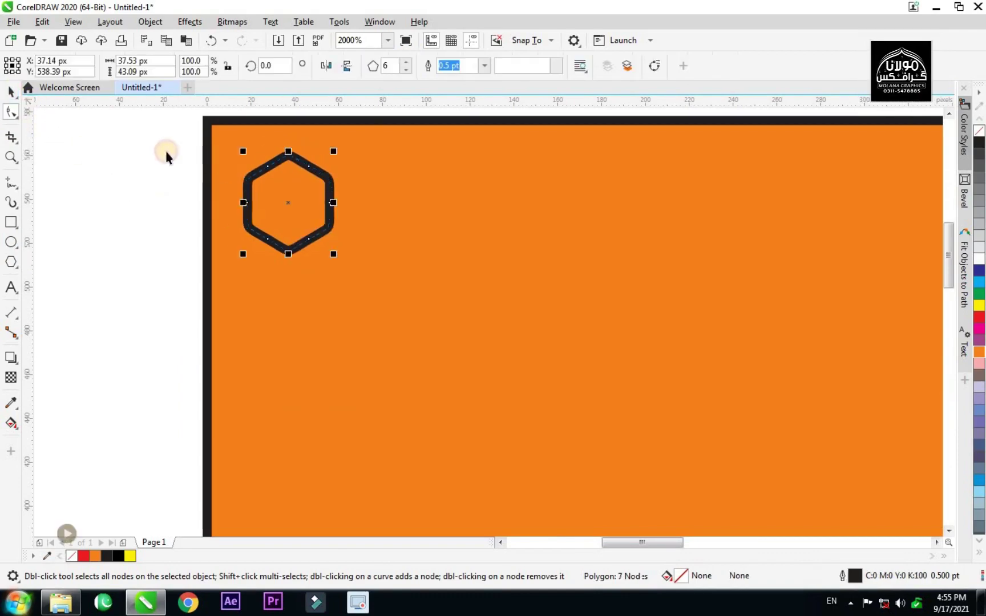
Make the hexagon yellow with no outline, flatten it slightly, and copy it to the right.
left_click(247, 194)
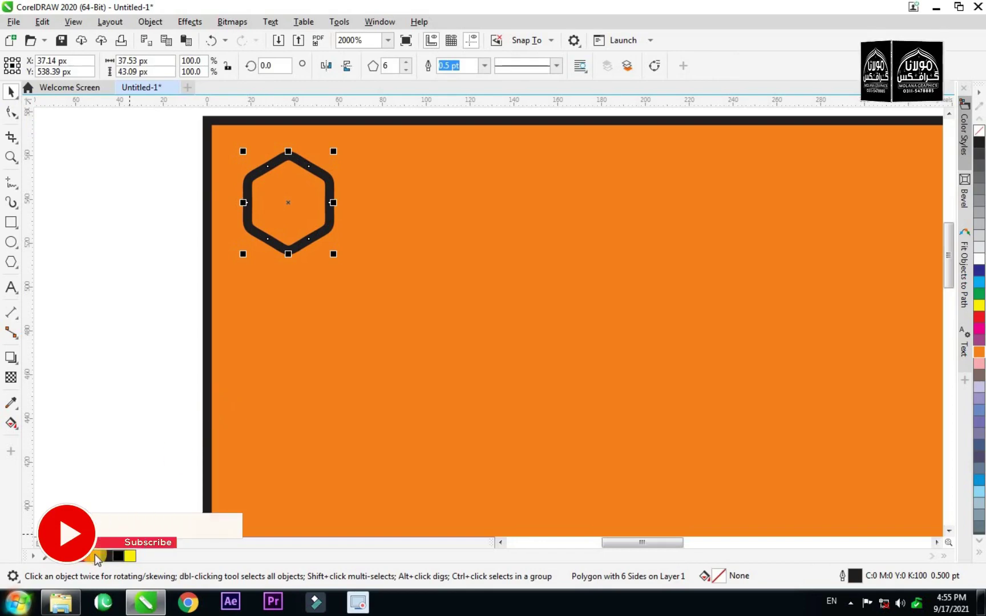
left_click(97, 555)
left_click(132, 555)
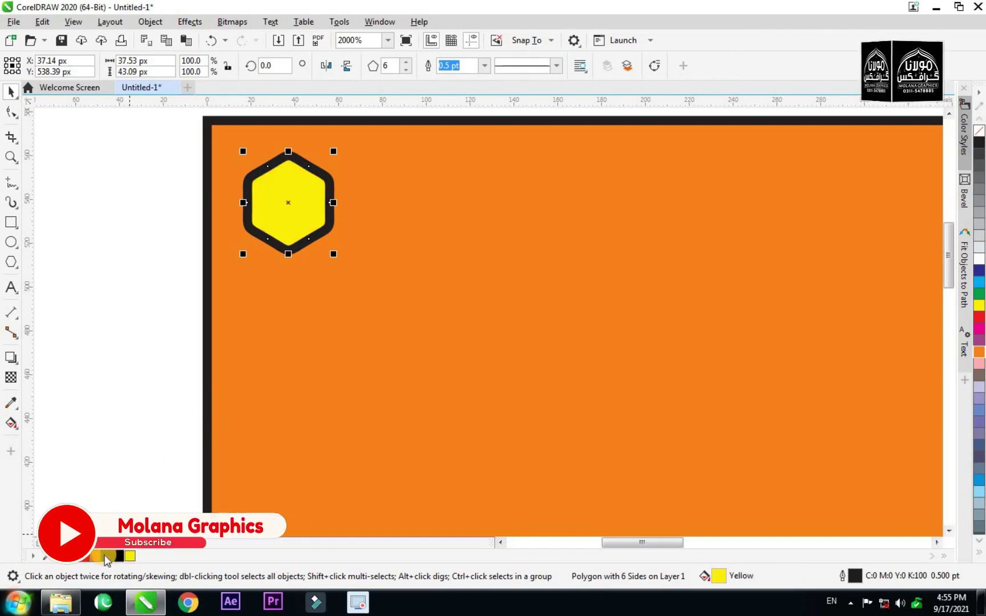
right_click(91, 556)
scroll(278, 152, "up", 2)
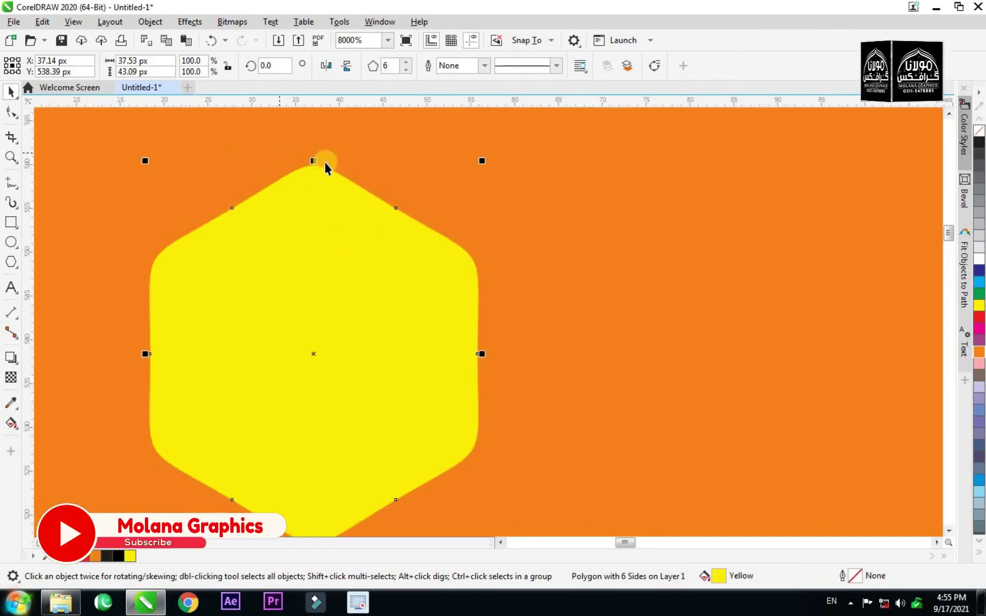
left_click_drag(315, 161, 323, 201)
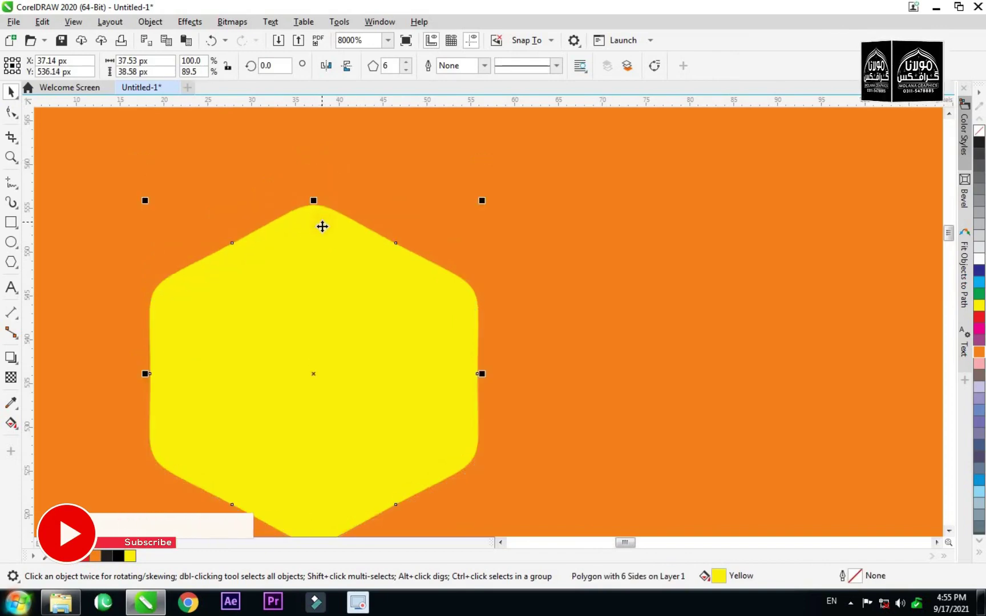
scroll(327, 236, "down", 3)
scroll(360, 246, "up", 1)
left_click_drag(308, 246, 399, 247)
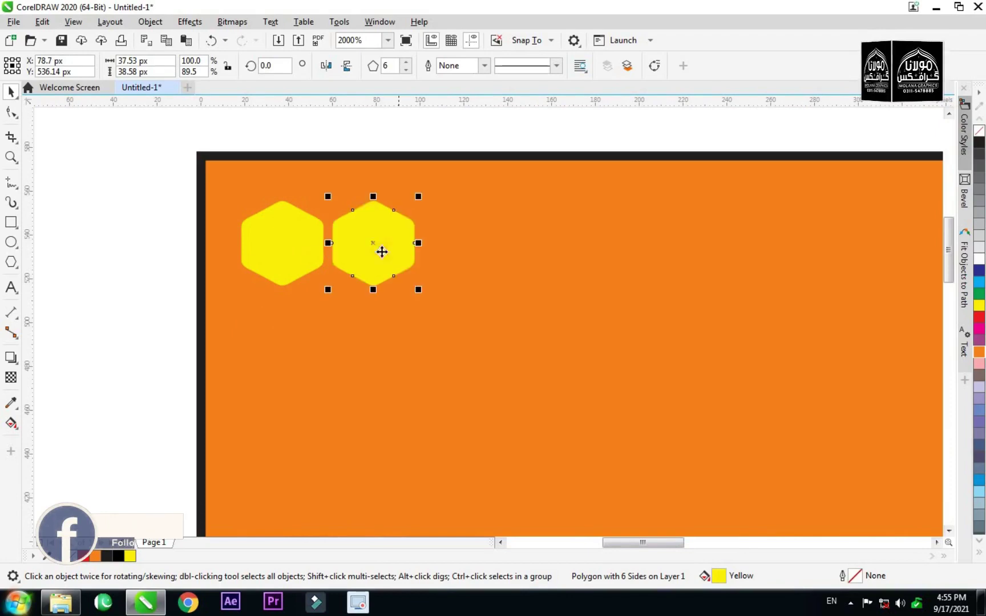
Repeat the hexagon copy with Ctrl+R to extend the row across the card.
scroll(293, 260, "down", 2)
key("ctrl+r")
key("ctrl+r")
key("ctrl+r")
key("ctrl+r")
key("ctrl+r")
key("ctrl+r")
key("ctrl+r")
key("ctrl+r")
key("ctrl+r")
key("ctrl+r")
key("ctrl+r")
key("ctrl+r")
key("ctrl+r")
key("ctrl+r")
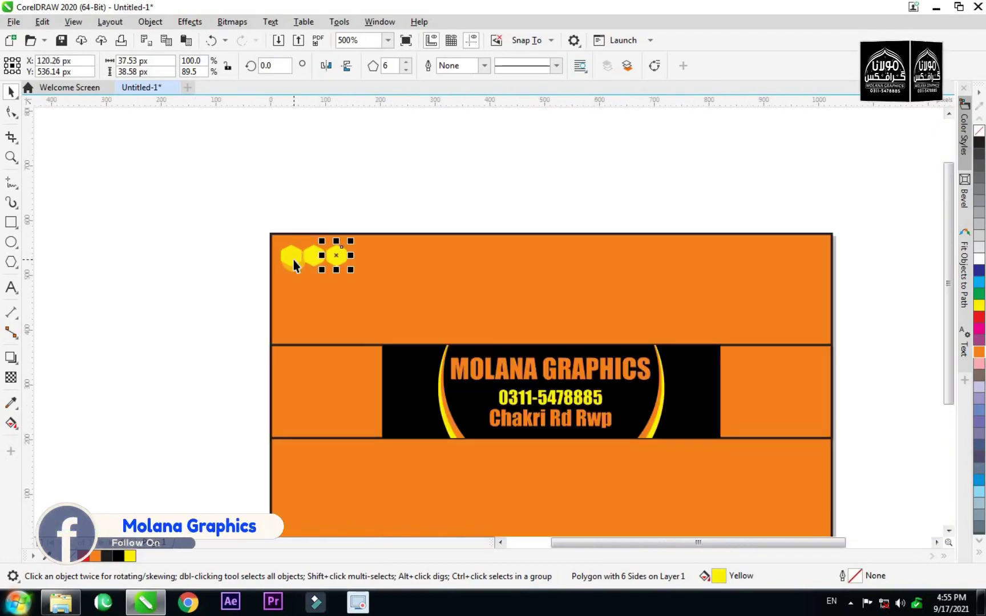
key("ctrl+r")
key("ctrl+r")
key("ctrl+r")
key("ctrl+r")
key("ctrl+r")
key("ctrl+r")
key("ctrl+r")
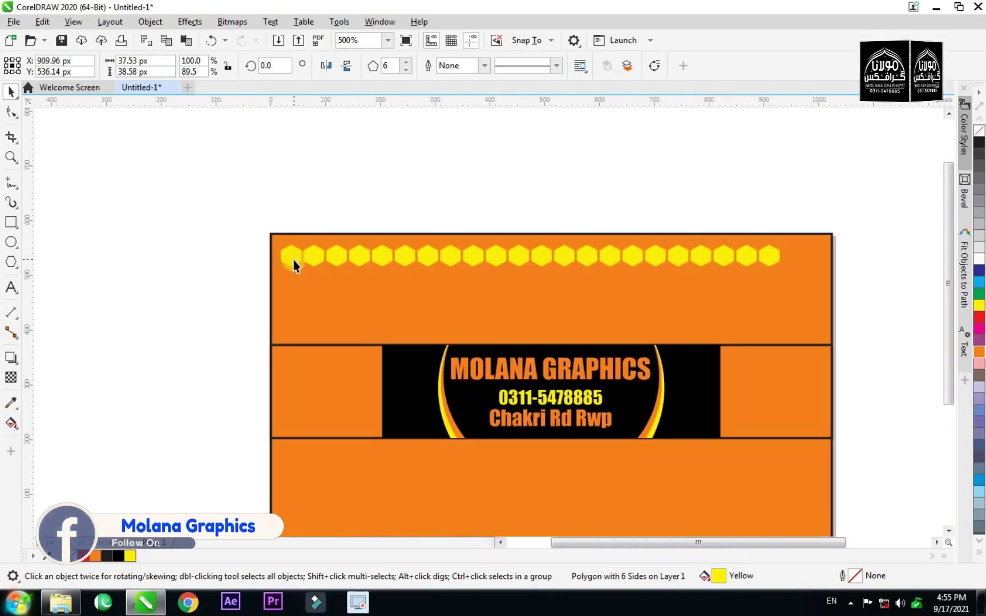
key("ctrl+r")
Copy the whole hexagon row below it, staggered to interlock.
left_click_drag(871, 218, 197, 297)
scroll(551, 257, "up", 3)
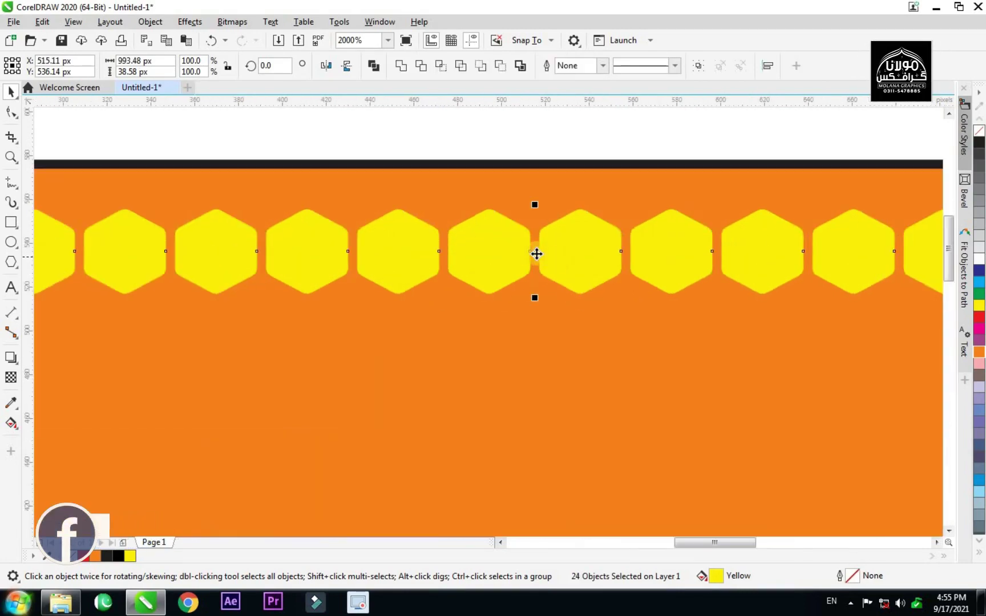
left_click_drag(542, 289, 497, 324)
scroll(497, 200, "down", 4)
Duplicate both hexagon rows further down to make four staggered rows.
left_click_drag(848, 180, 241, 242)
scroll(222, 241, "up", 4)
scroll(239, 244, "down", 2)
scroll(238, 245, "down", 1)
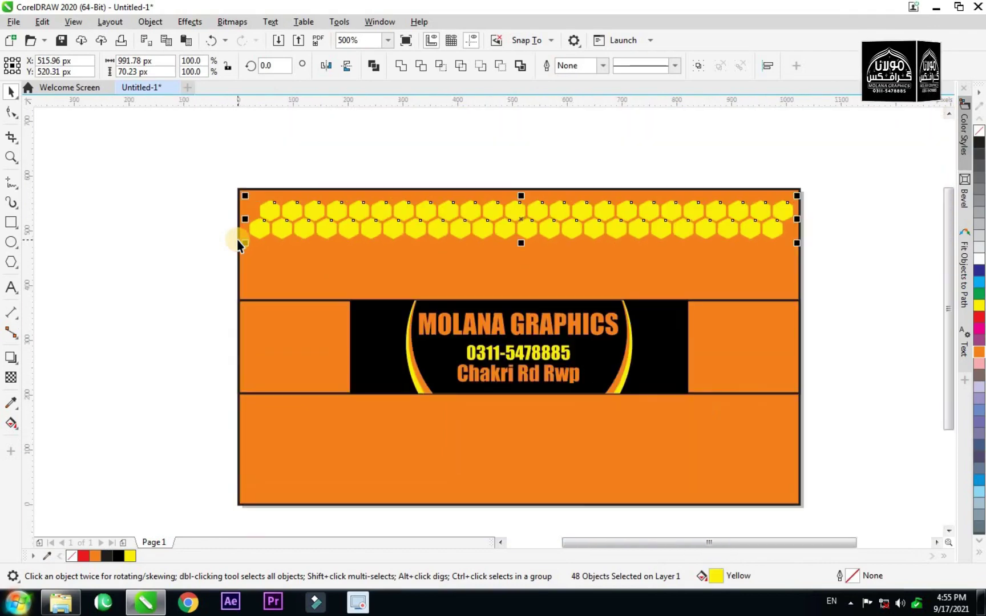
key("Left")
key("Right")
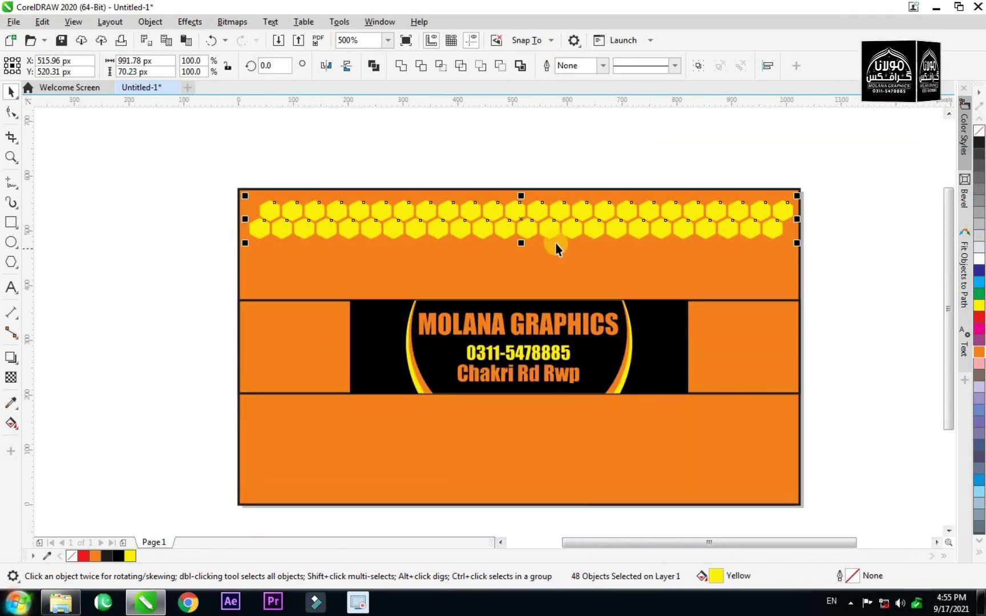
scroll(524, 222, "up", 2)
left_click_drag(517, 214, 529, 360)
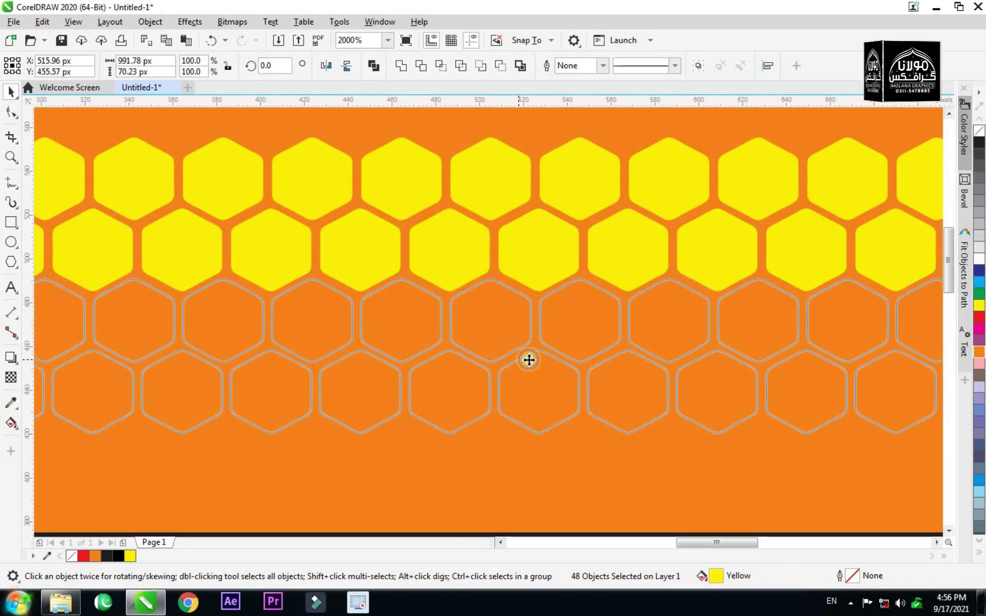
scroll(528, 309, "down", 2)
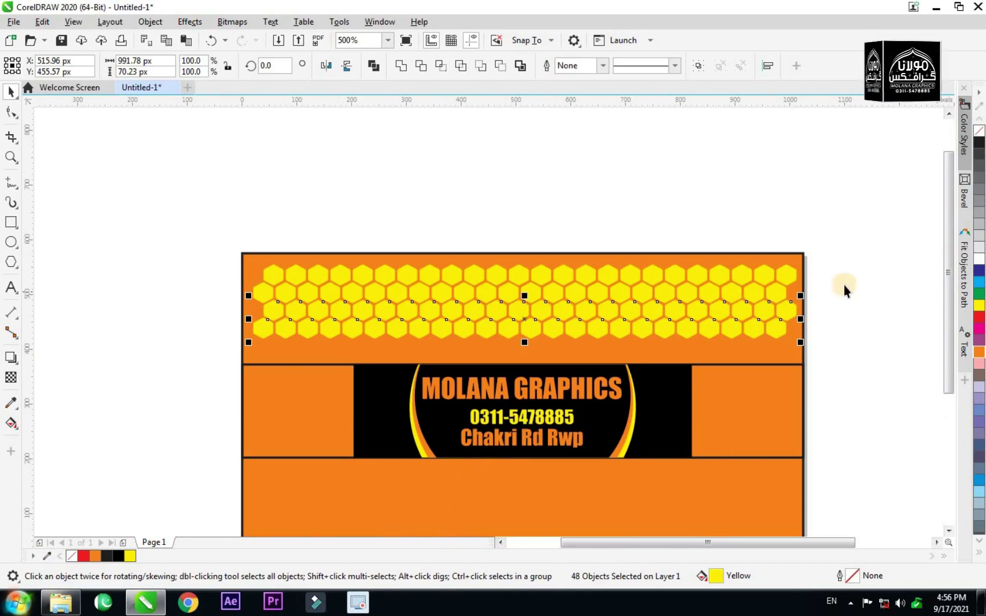
Copy the bottom row of hexagons down into the orange band.
left_click(819, 287)
scroll(739, 330, "up", 1)
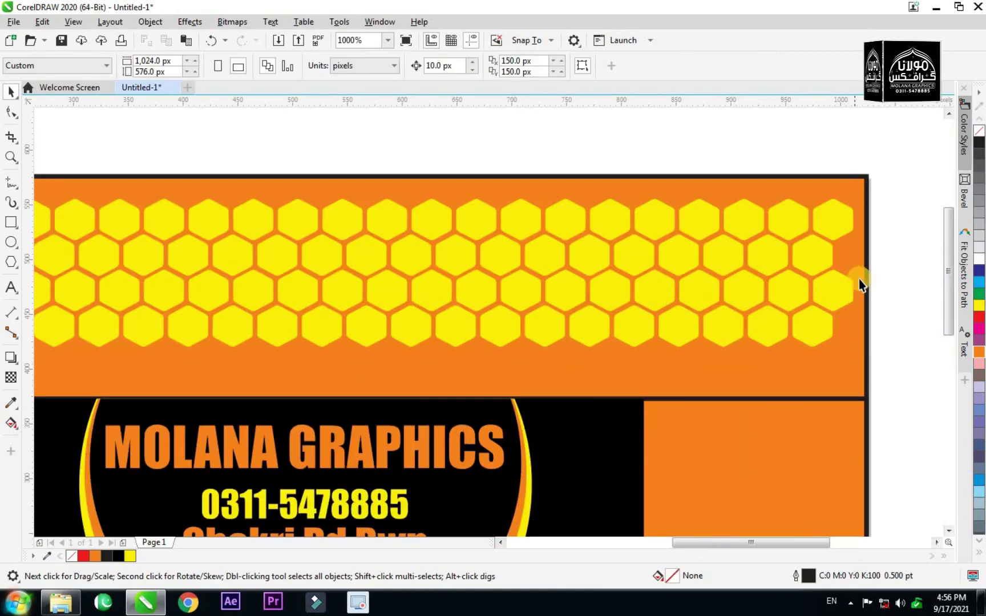
scroll(859, 283, "down", 1)
left_click_drag(336, 311, 308, 308)
scroll(578, 308, "up", 1)
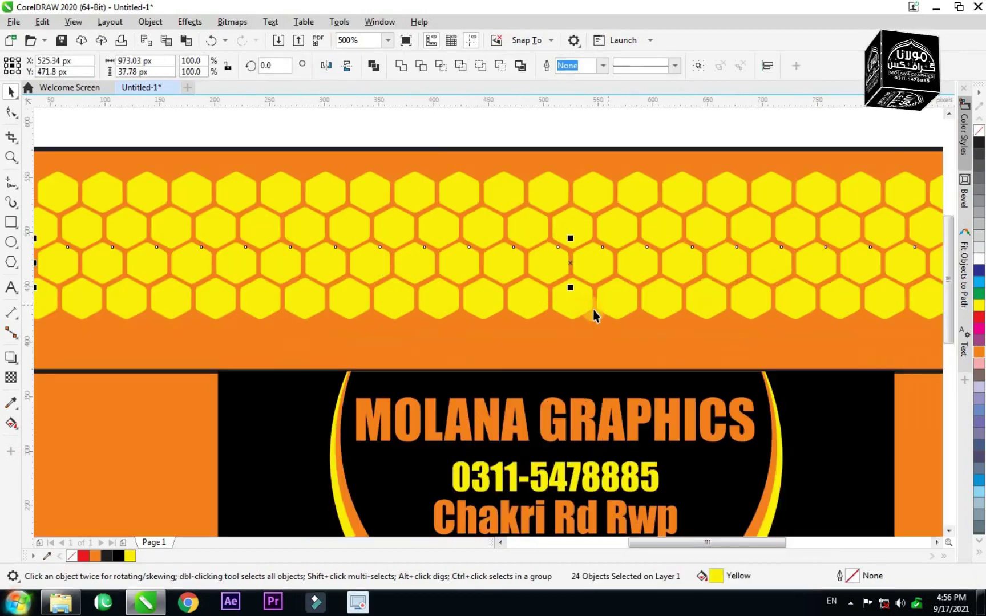
scroll(579, 307, "up", 1)
left_click_drag(562, 273, 568, 360)
scroll(540, 286, "down", 2)
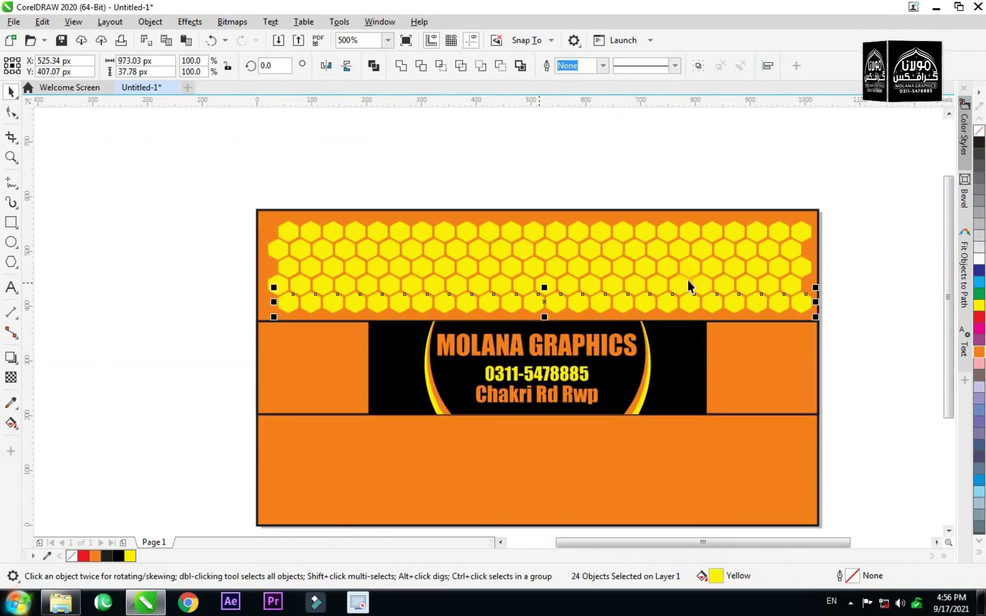
left_click(843, 254)
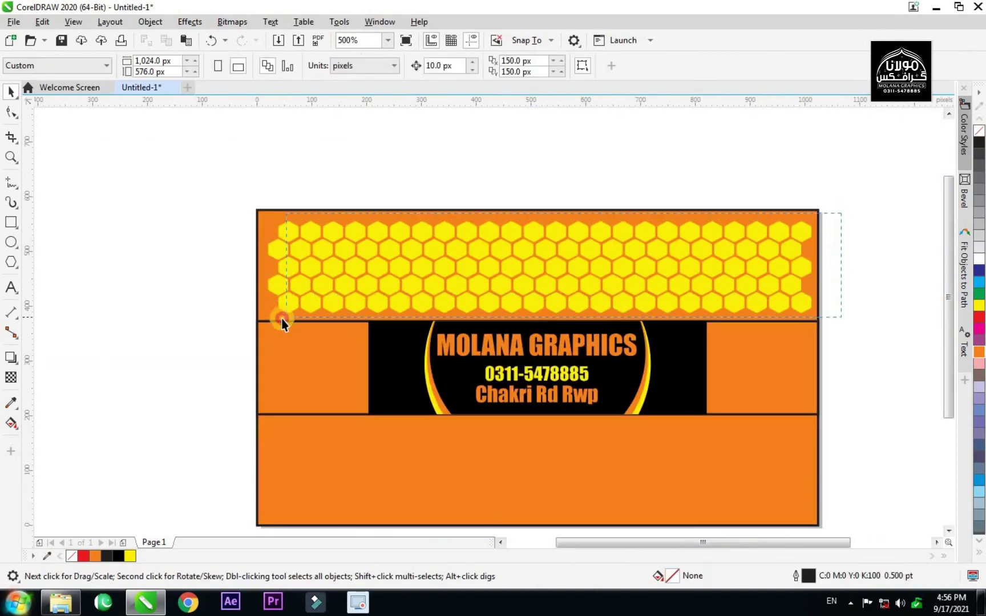
Nudge the top-band hexagon rows down, then shift them slightly back up.
left_click_drag(253, 319, 250, 319)
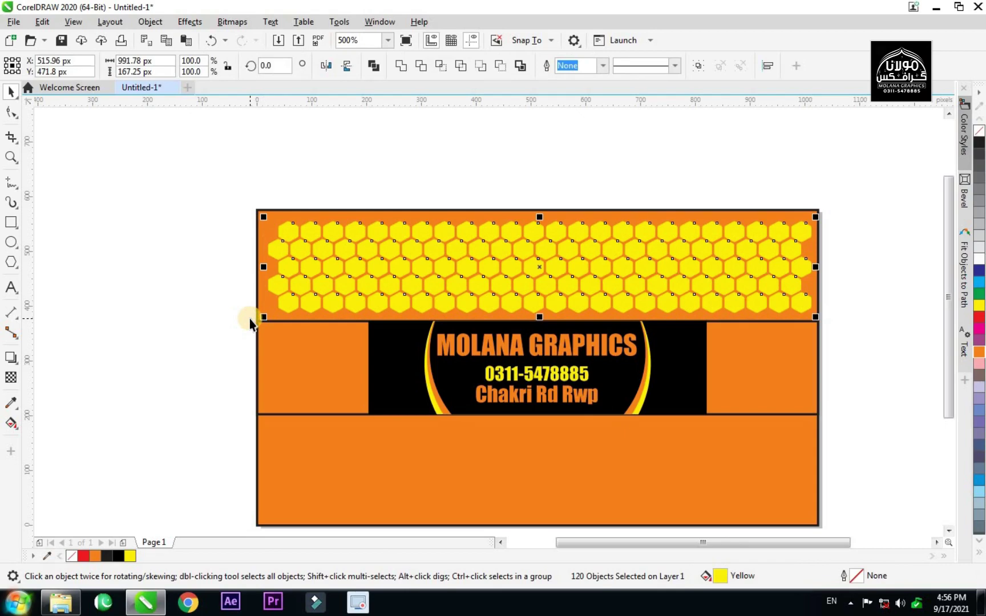
key("Down")
key("Down")
key("Down")
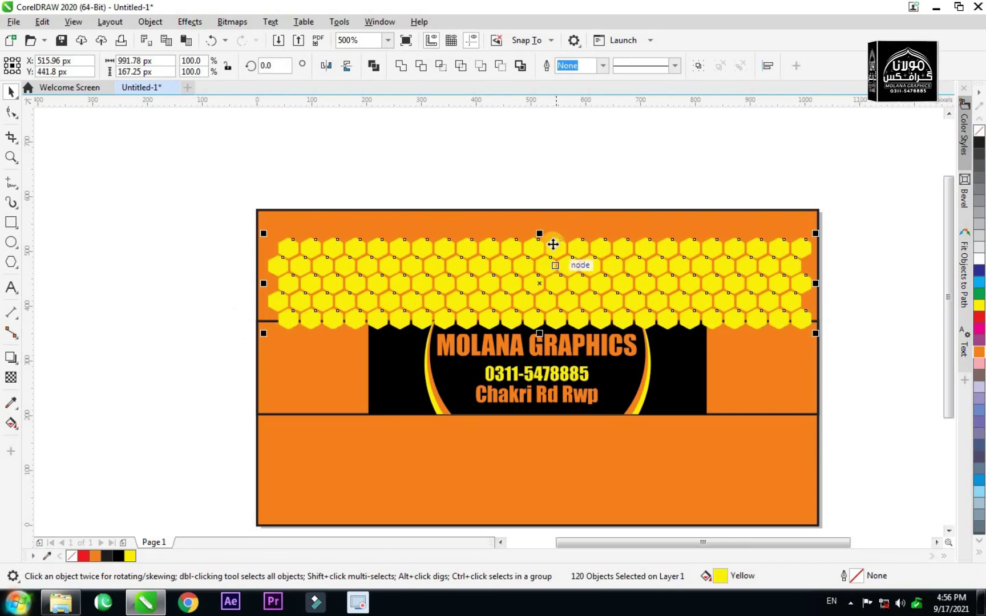
scroll(552, 246, "up", 2)
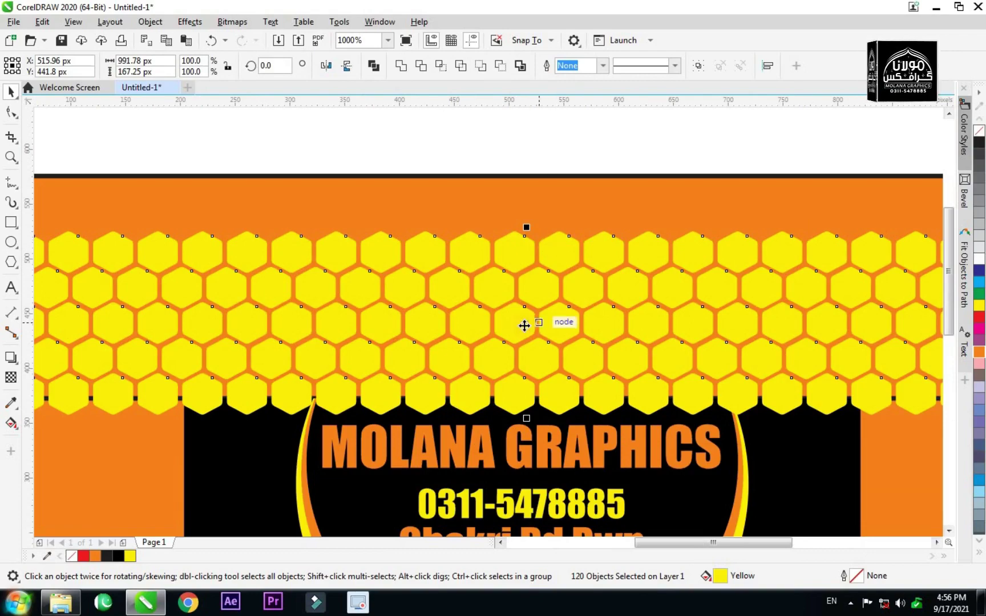
scroll(531, 323, "up", 2)
left_click_drag(531, 313, 530, 305)
scroll(531, 305, "down", 3)
Select the top hexagon rows and move them up into the orange band.
left_click_drag(830, 246, 307, 290)
left_click_drag(231, 288, 231, 287)
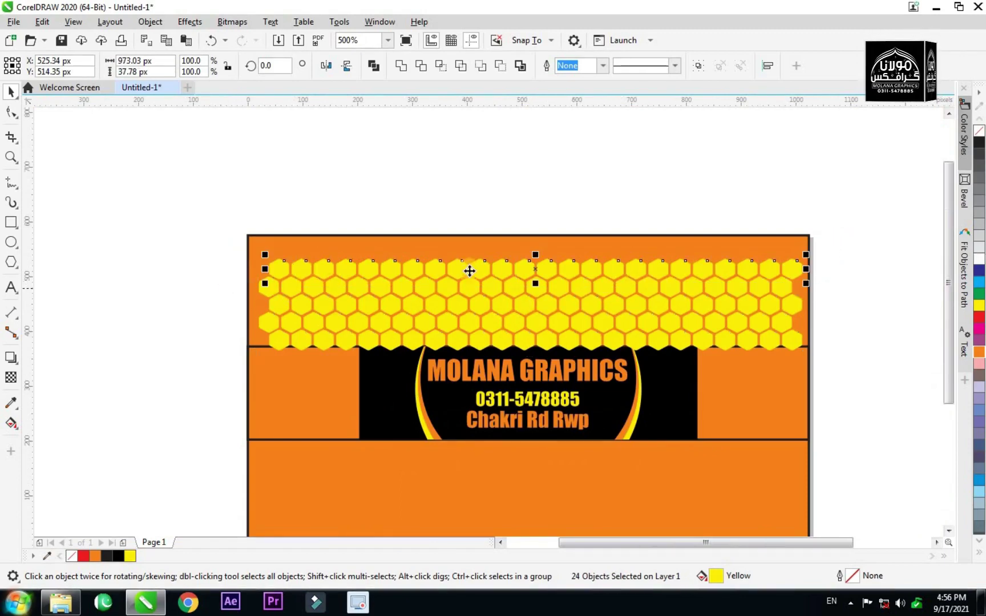
left_click_drag(840, 273, 360, 297)
left_click_drag(255, 309, 255, 311)
scroll(502, 285, "up", 2)
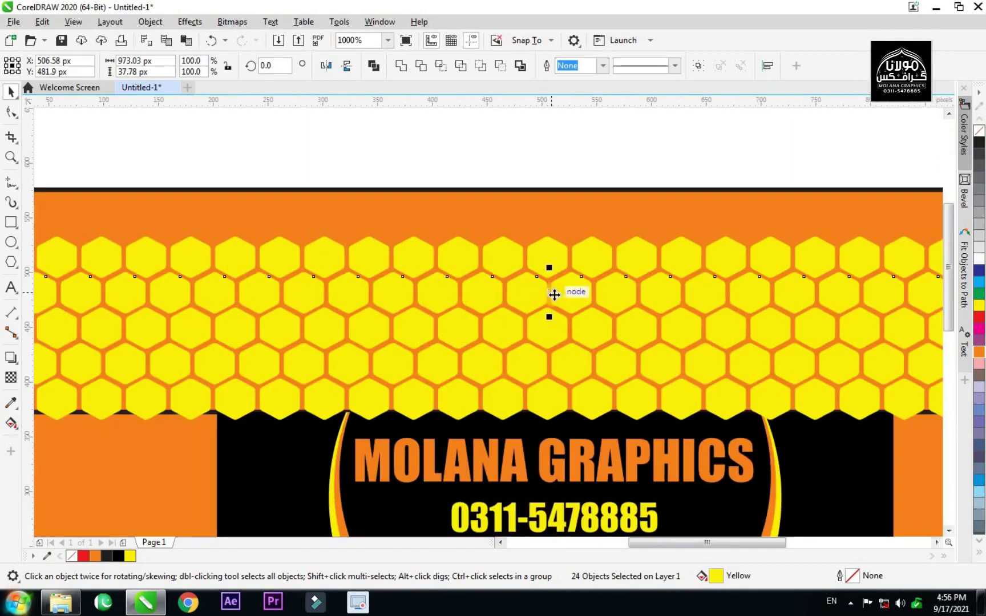
left_click_drag(546, 280, 544, 220)
scroll(544, 221, "down", 2)
Group all 144 hexagons and place a copy of the honeycomb over the lower band.
left_click_drag(873, 222, 231, 322)
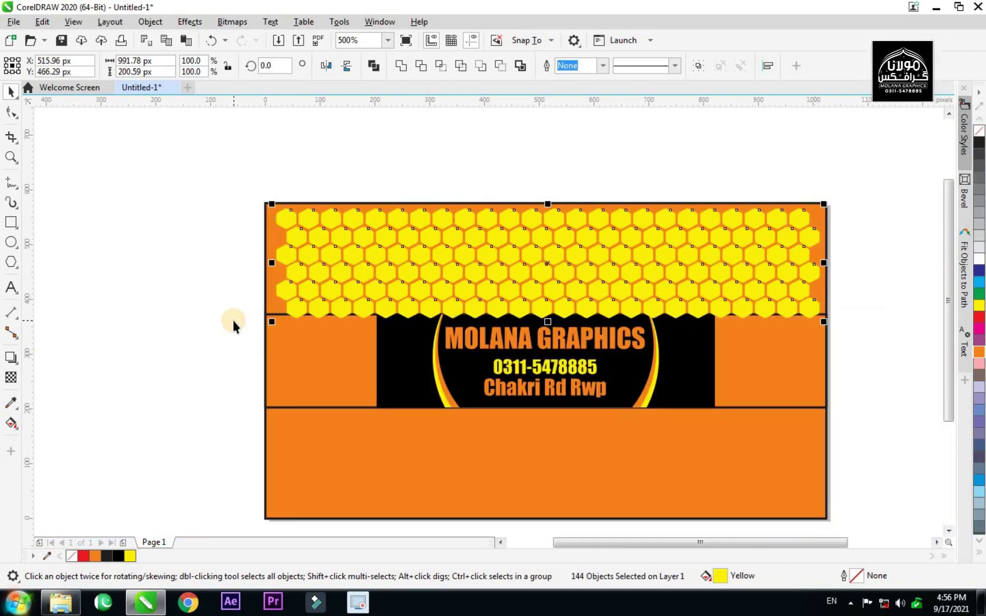
key("ctrl+g")
scroll(511, 270, "down", 1)
scroll(525, 332, "up", 1)
left_click_drag(535, 209, 542, 400)
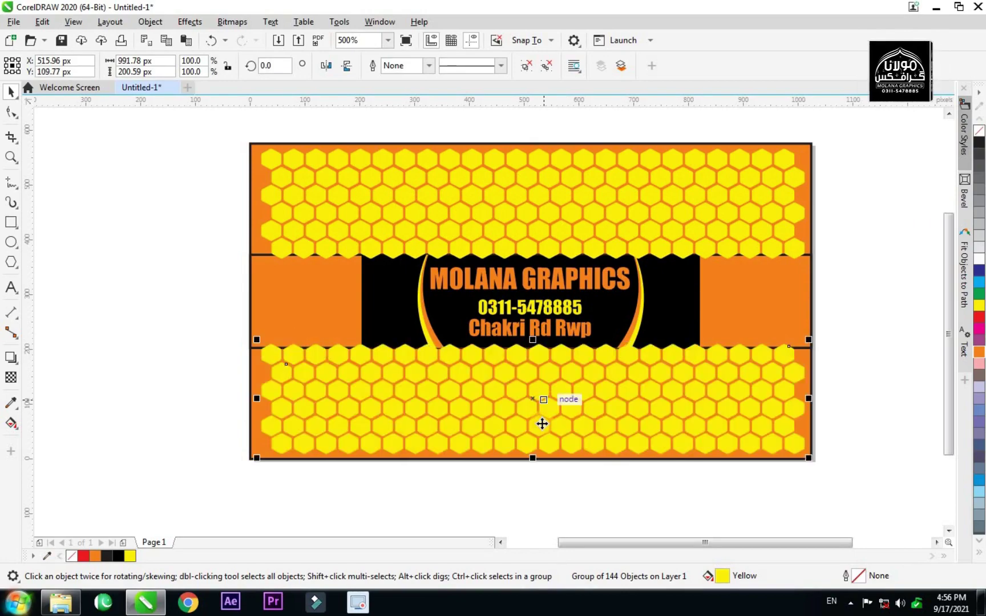
left_click(573, 510)
Fill the orange side rectangle of the middle band red.
scroll(574, 408, "down", 1)
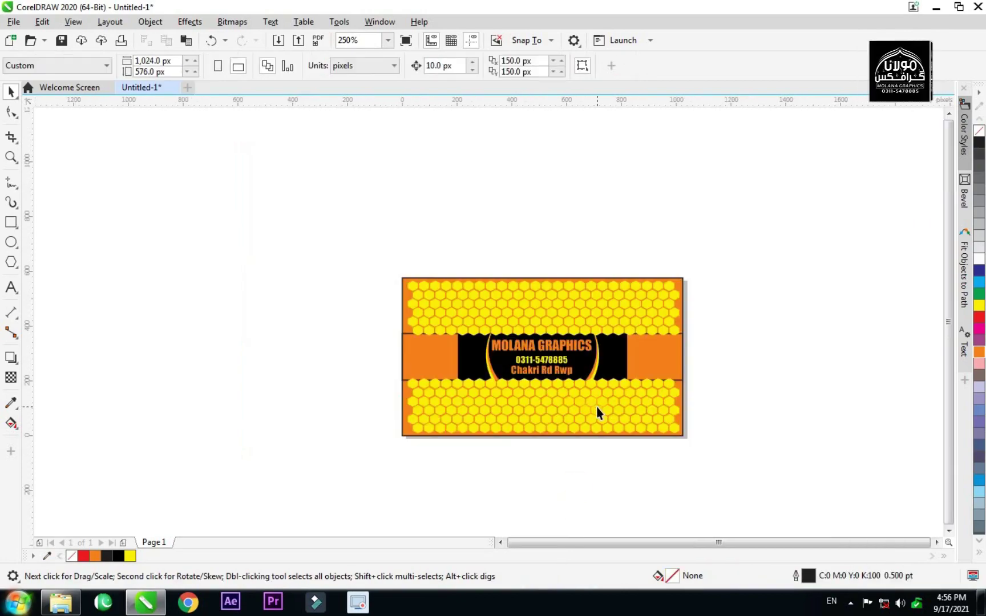
scroll(596, 405, "up", 1)
left_click(722, 315)
left_click(814, 319)
left_click(745, 314)
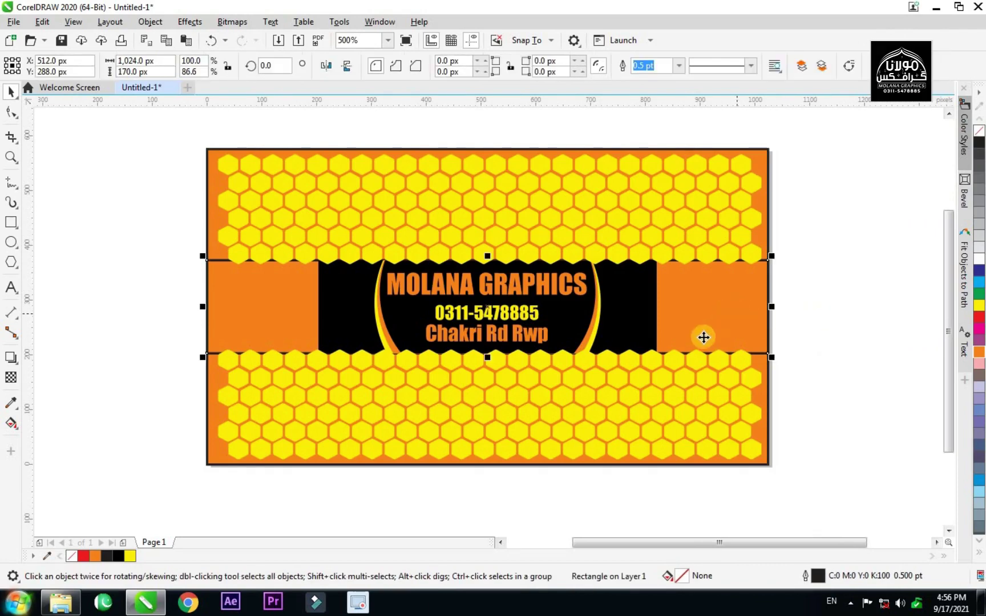
left_click(979, 317)
left_click(821, 320)
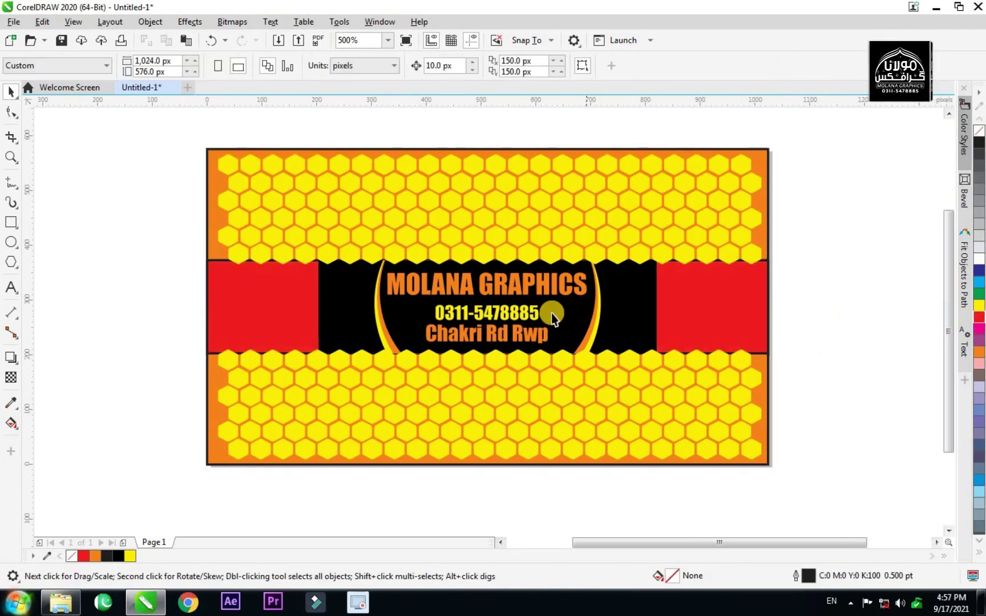
Refill the band rectangles white after dismissing the document defaults prompt.
scroll(552, 314, "down", 1)
scroll(596, 317, "up", 1)
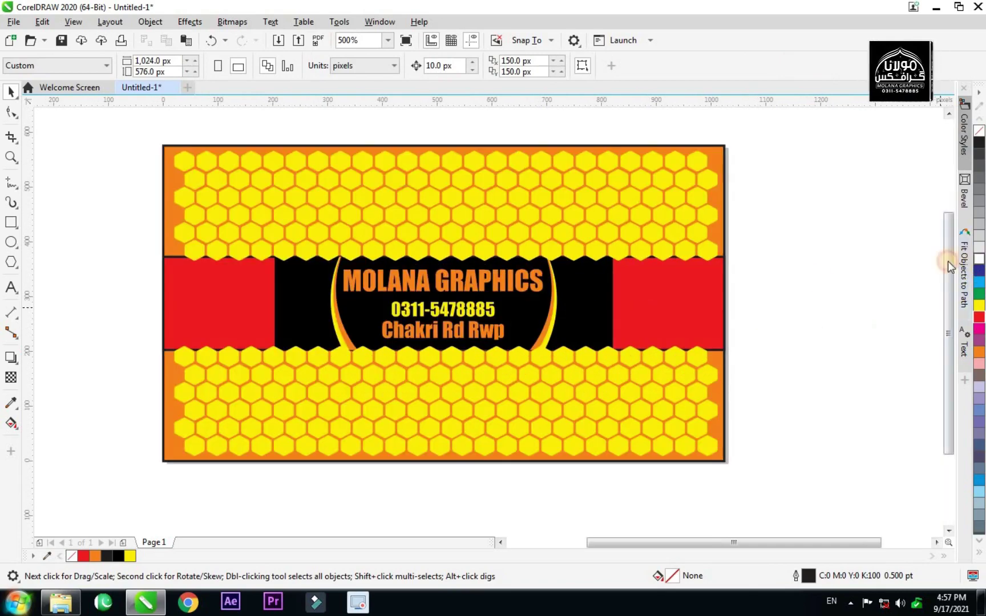
left_click(979, 317)
left_click(585, 385)
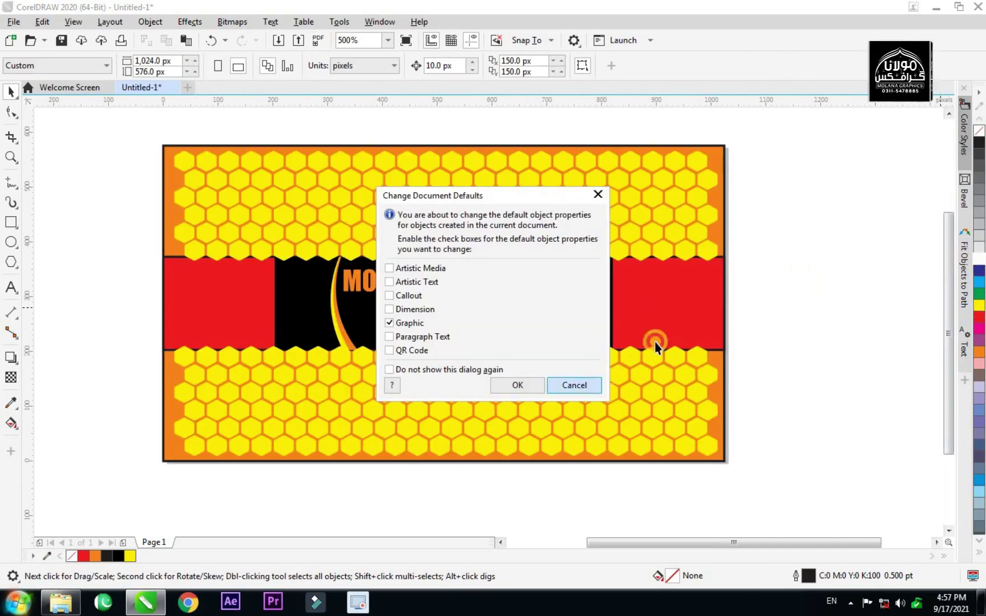
left_click(684, 323)
left_click(979, 260)
left_click(793, 296)
Fill the band rectangle black so the centre band runs solid black edge to edge.
left_click(602, 317)
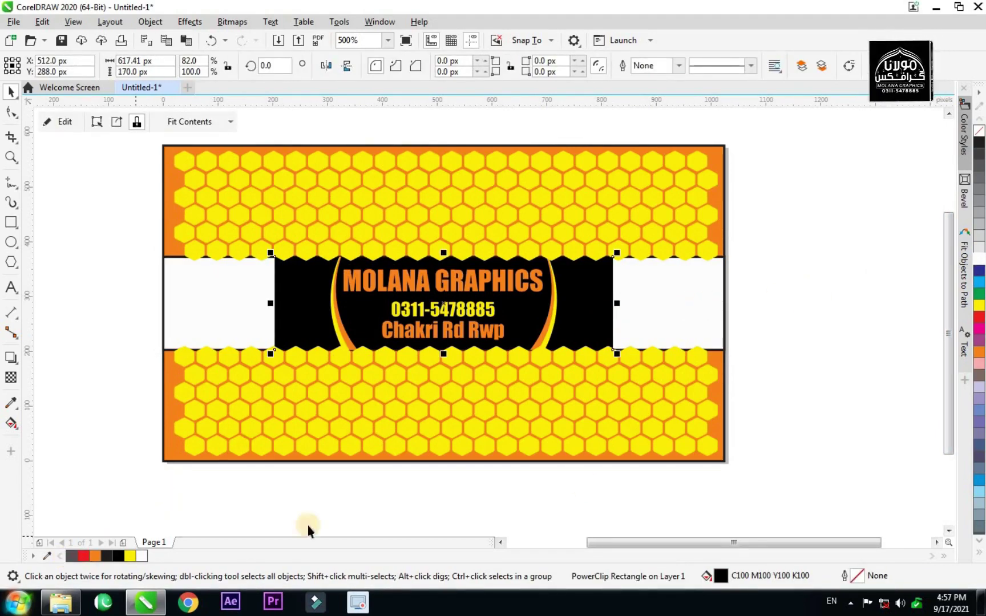
left_click(786, 370)
scroll(606, 340, "down", 2)
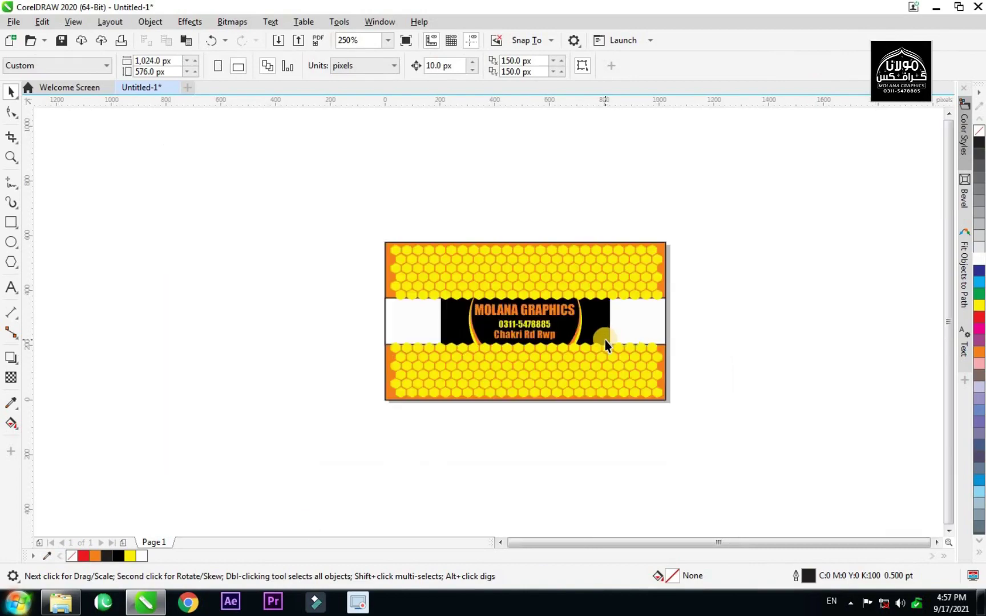
scroll(605, 340, "up", 2)
left_click(668, 322)
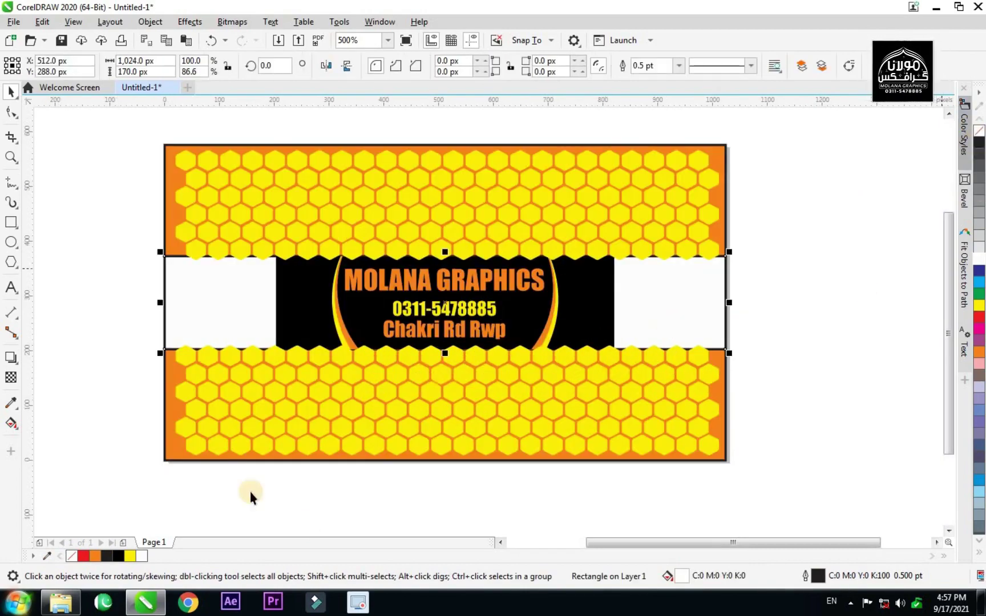
left_click(118, 556)
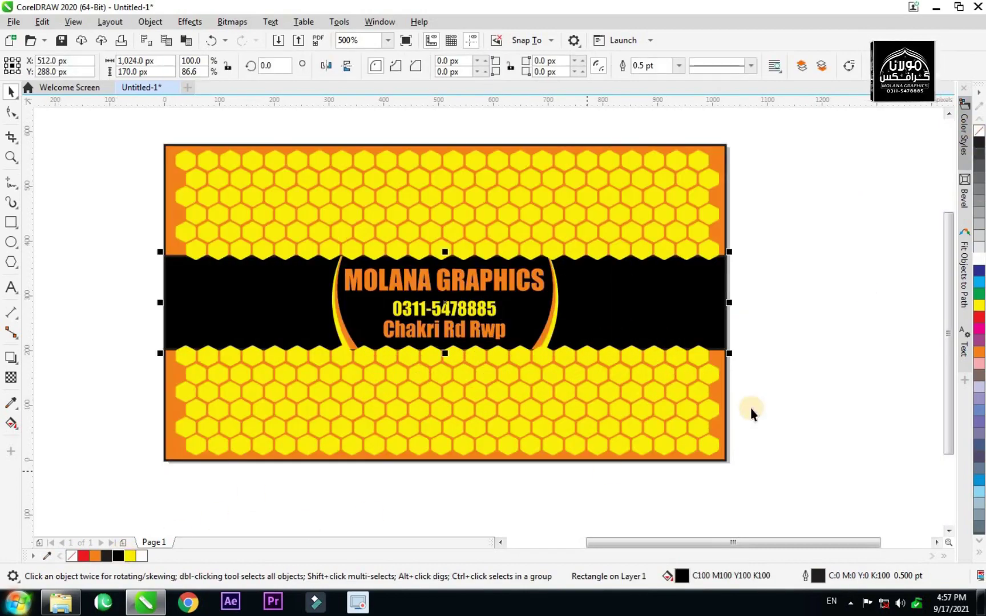
left_click(798, 383)
scroll(519, 369, "down", 2)
scroll(496, 374, "up", 2)
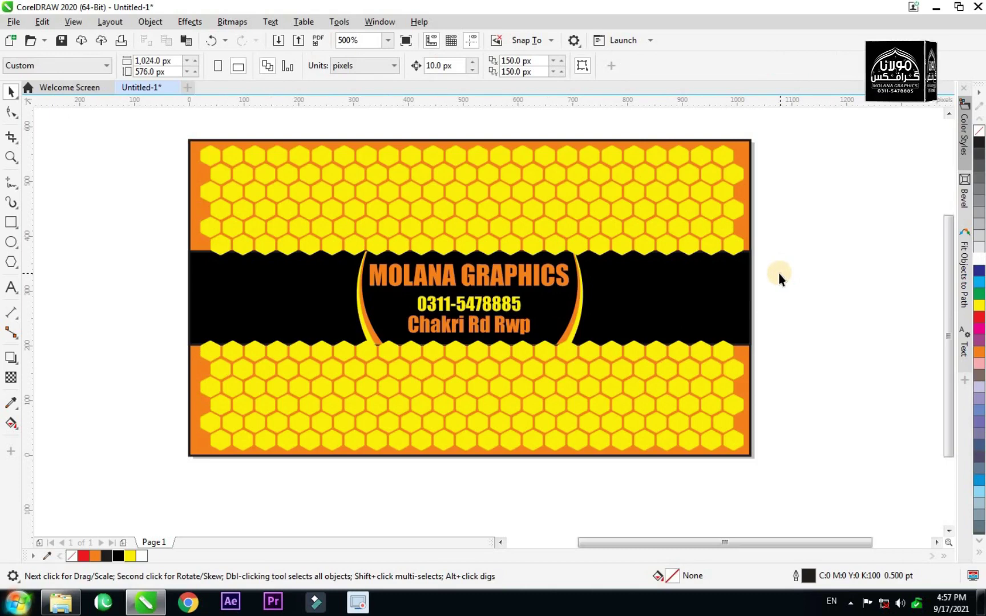
Select the lower honeycomb group and nudge it 20 px left to X 475.97 px.
left_click_drag(778, 338, 179, 509)
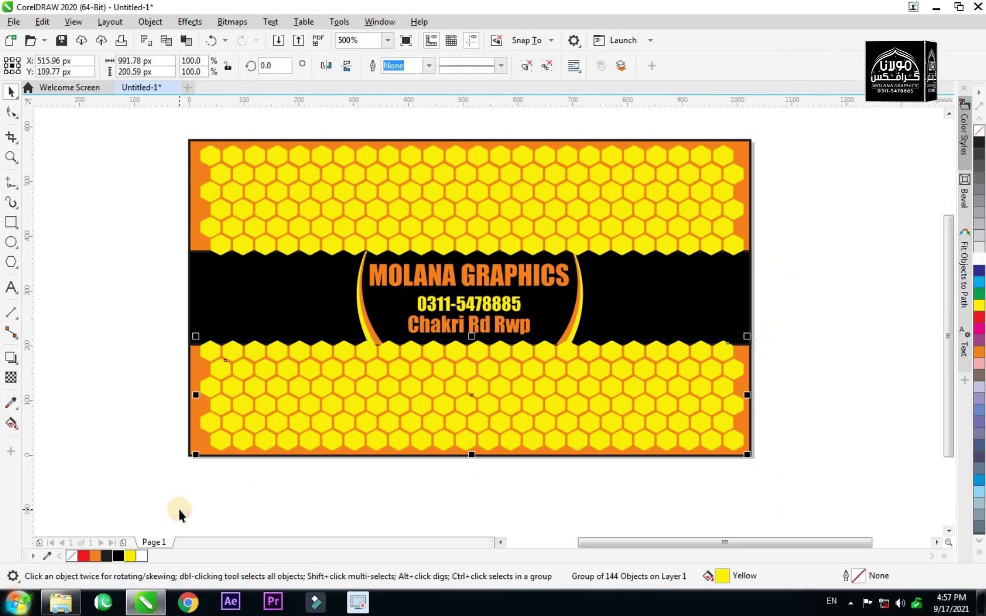
key("Left")
key("Left")
key("Left")
key("Left")
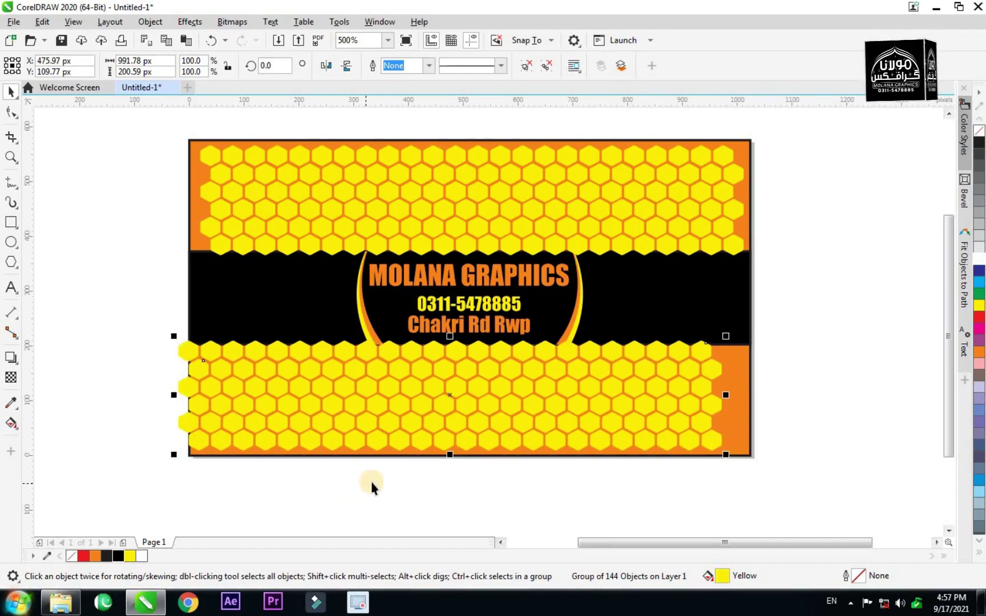
Stretch the lower honeycomb to 1063 px wide and PowerClip it inside the orange background.
scroll(738, 400, "up", 1)
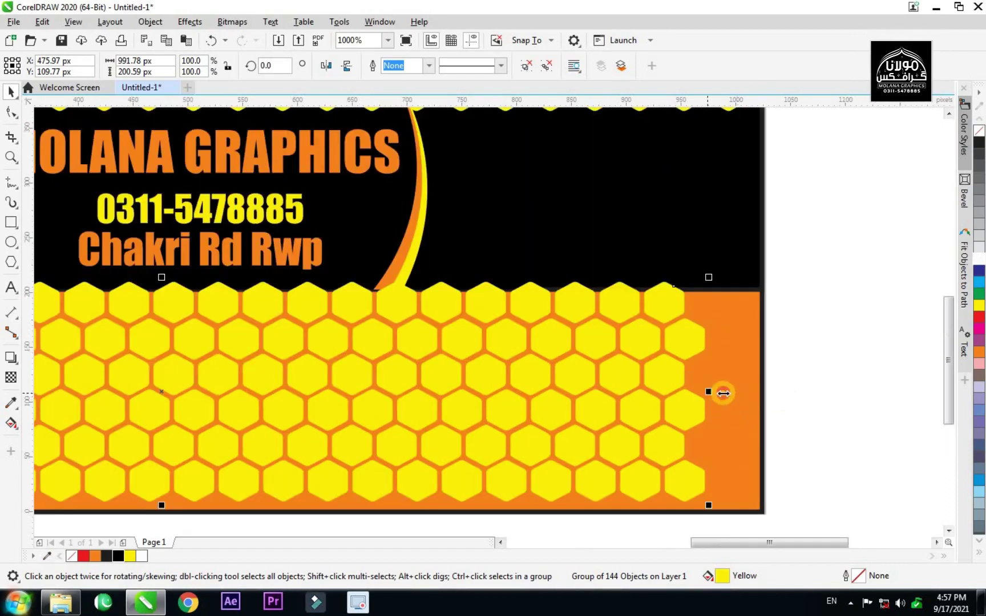
left_click_drag(723, 393, 786, 389)
scroll(755, 389, "down", 2)
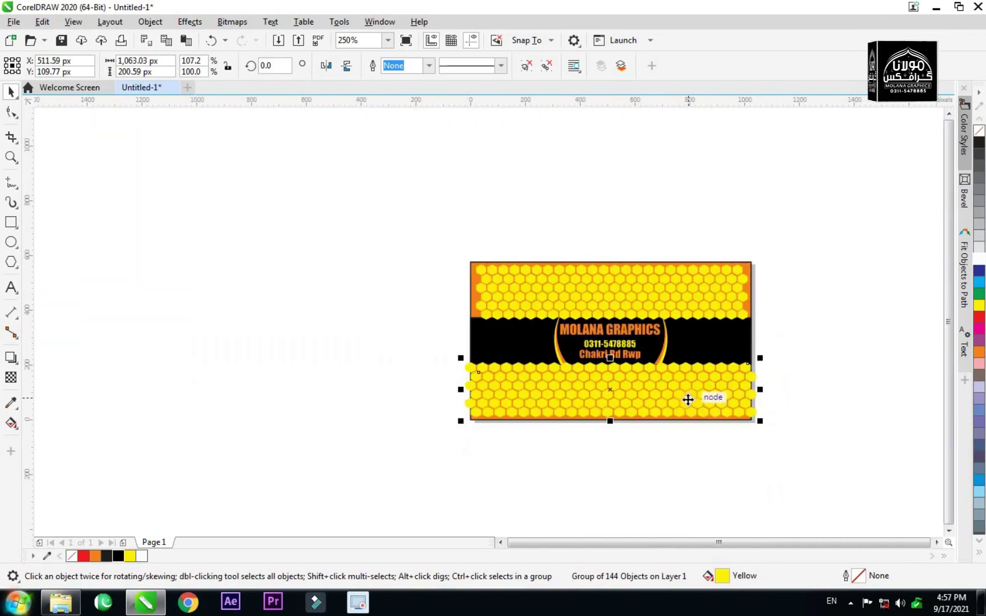
scroll(688, 400, "up", 1)
right_click(535, 384)
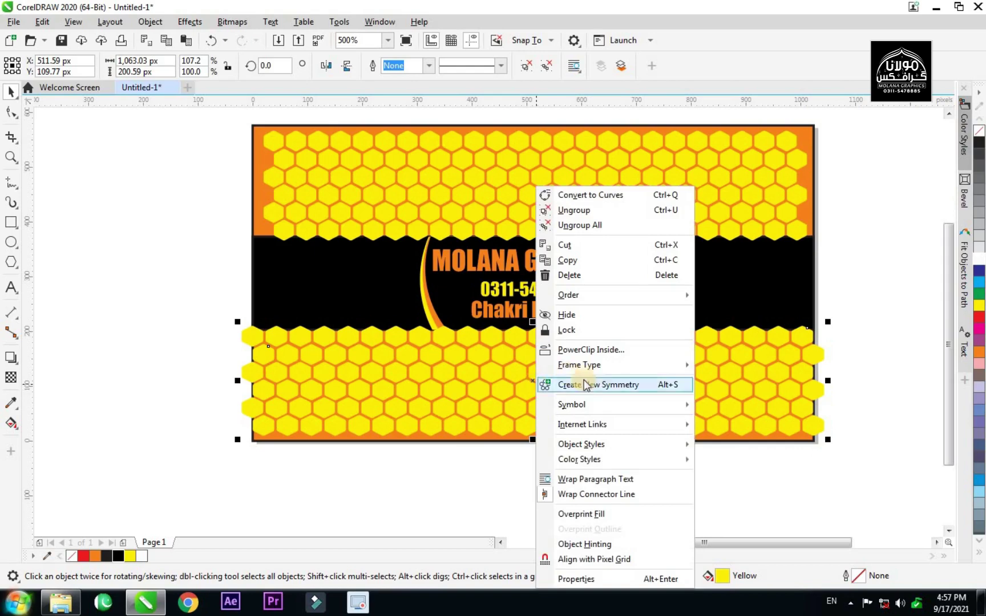
left_click(571, 350)
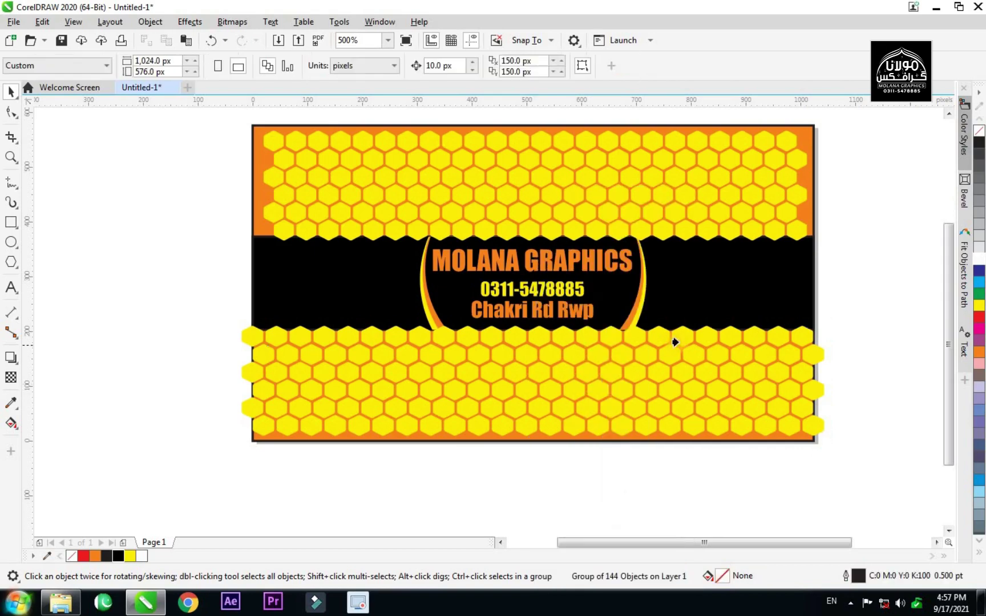
left_click(628, 440)
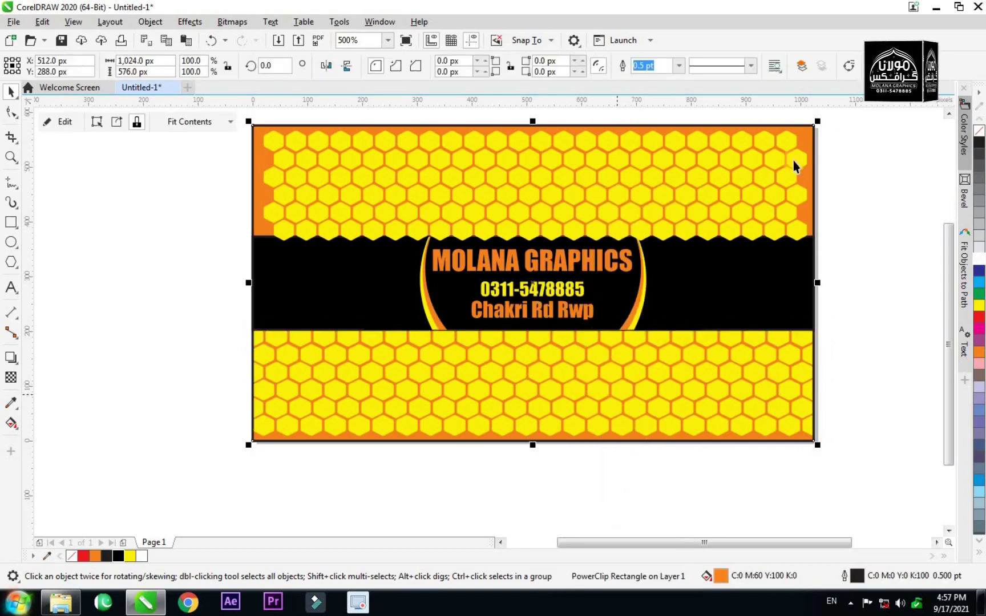
Delete the top honeycomb group and copy the clipped honeycomb up over the top band inside the PowerClip.
left_click_drag(853, 116, 386, 244)
left_click_drag(288, 265, 167, 244)
key("Delete")
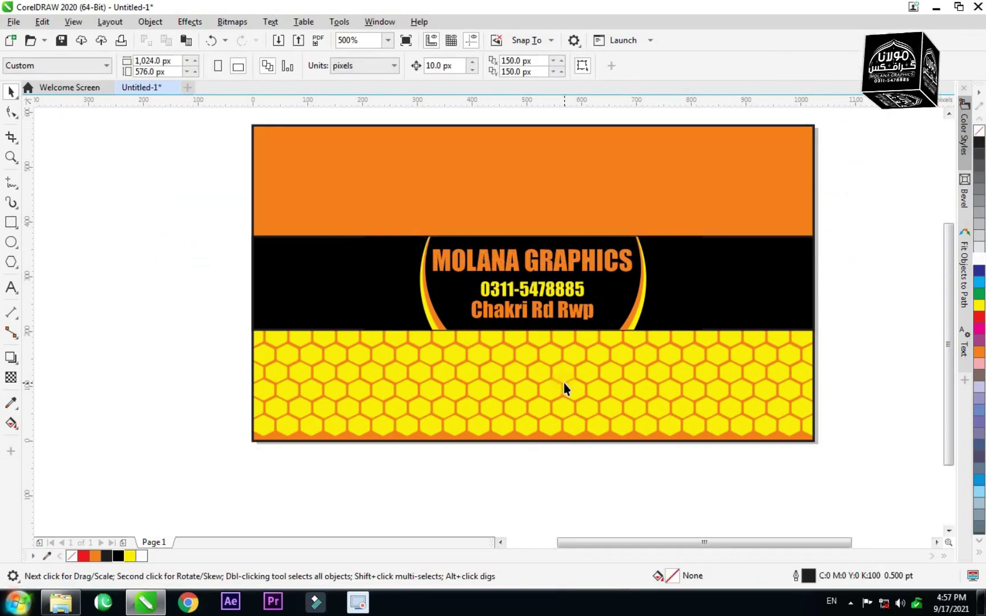
left_click(563, 383)
left_click(566, 384, "ctrl")
left_click_drag(864, 309, 206, 482)
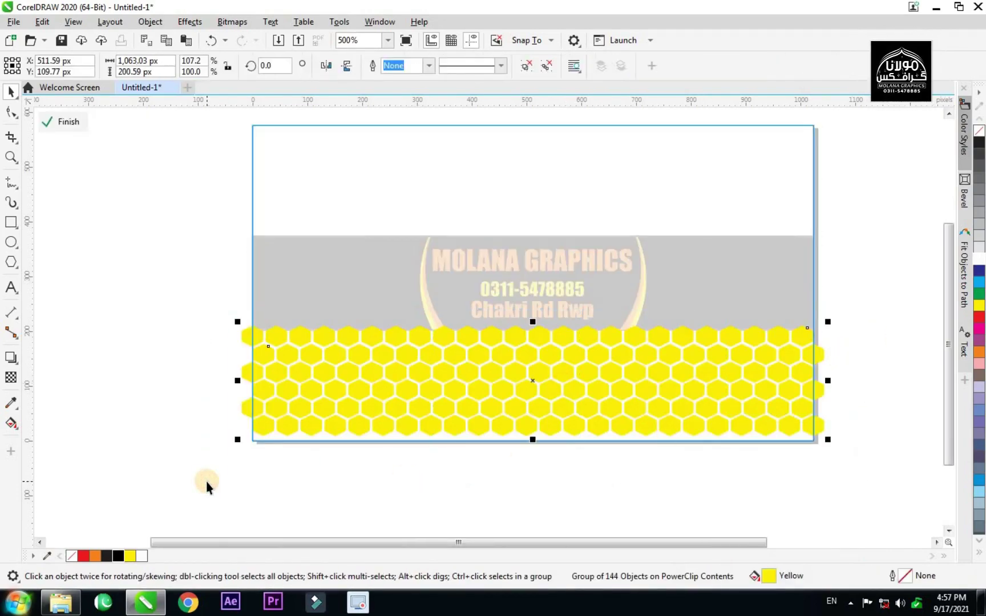
left_click_drag(530, 385, 523, 187)
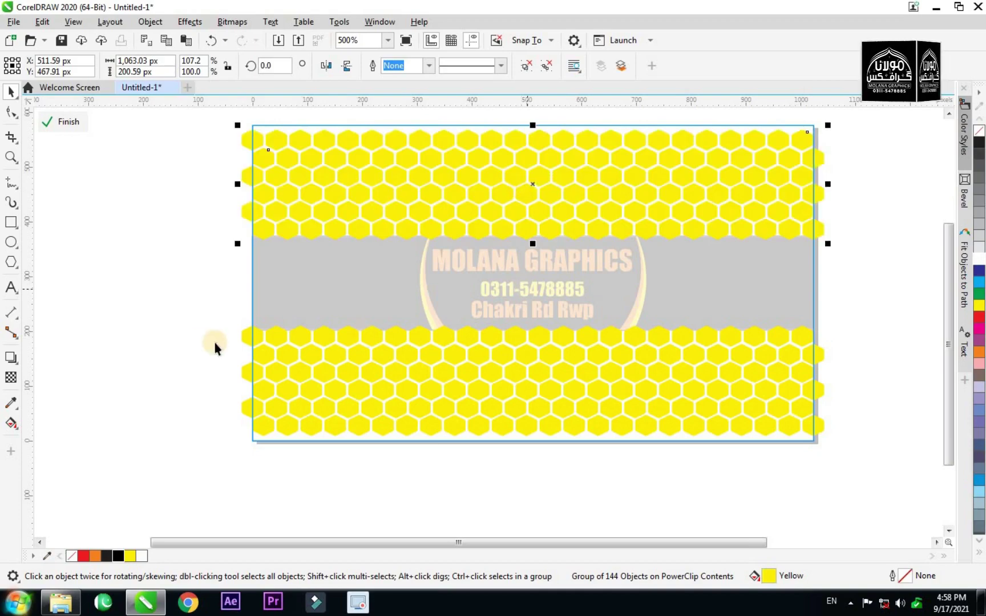
left_click(195, 343, "ctrl")
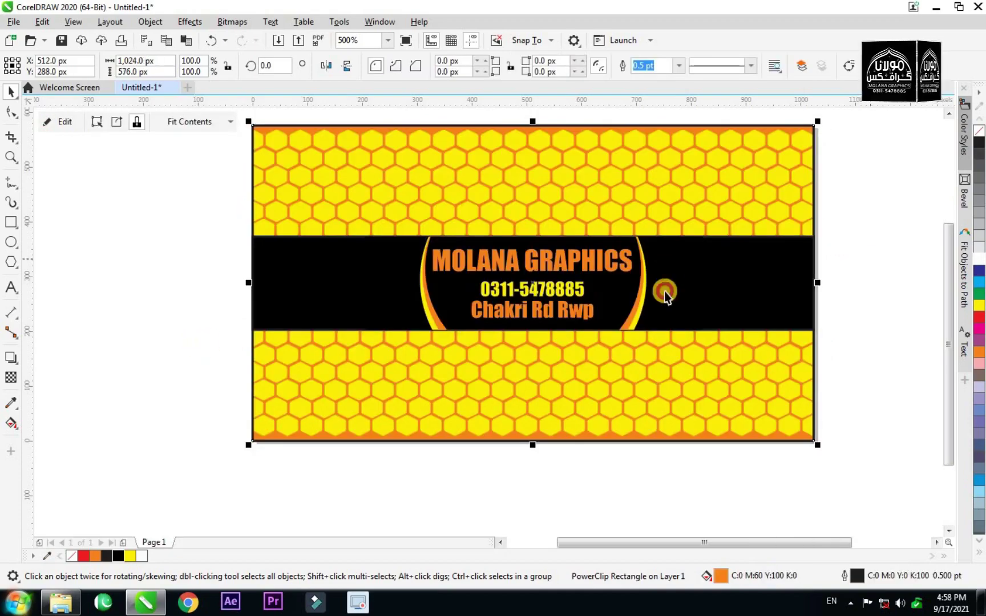
key("Escape")
scroll(531, 313, "down", 2)
scroll(654, 325, "up", 2)
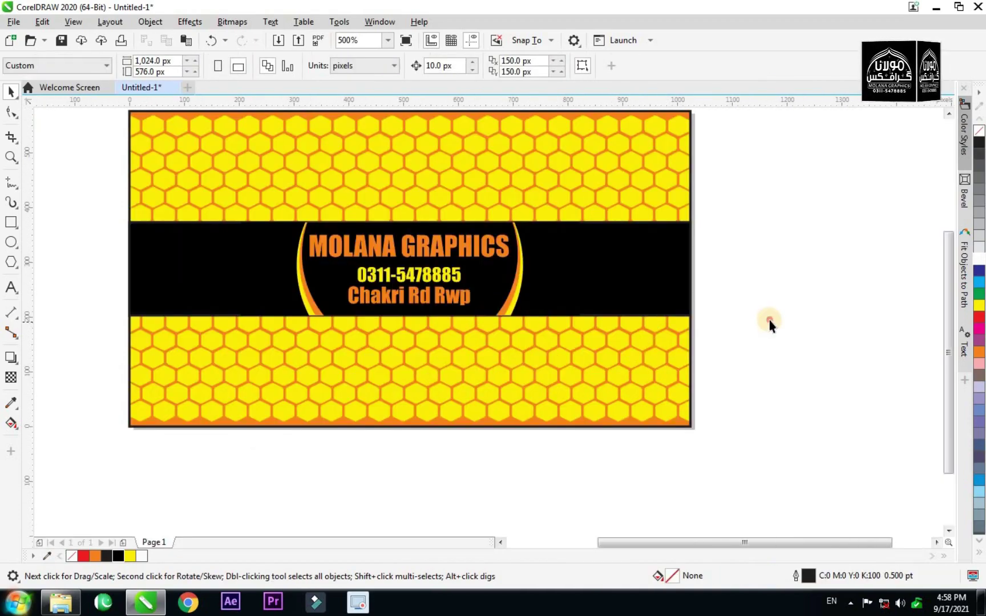
Convert both honeycomb groups inside the clip to a 300 dpi bitmap.
left_click(546, 388, "ctrl")
scroll(570, 347, "down", 2)
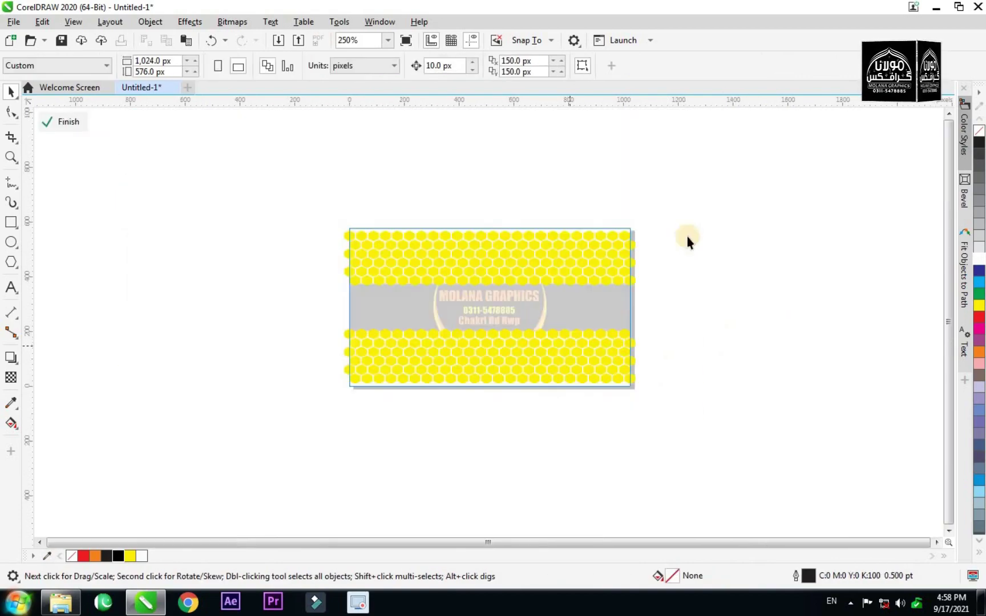
left_click_drag(704, 177, 236, 433)
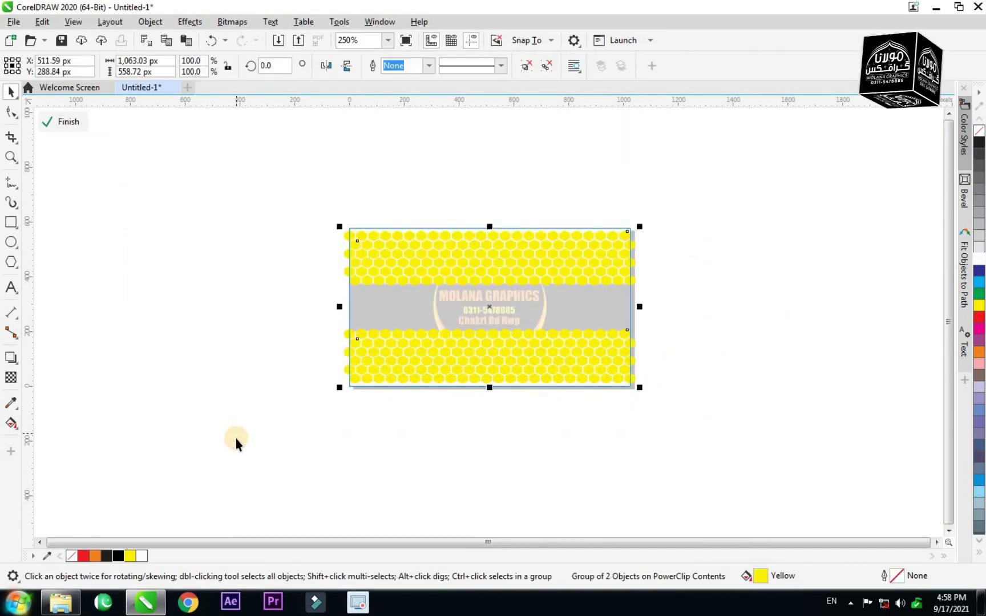
left_click(11, 377)
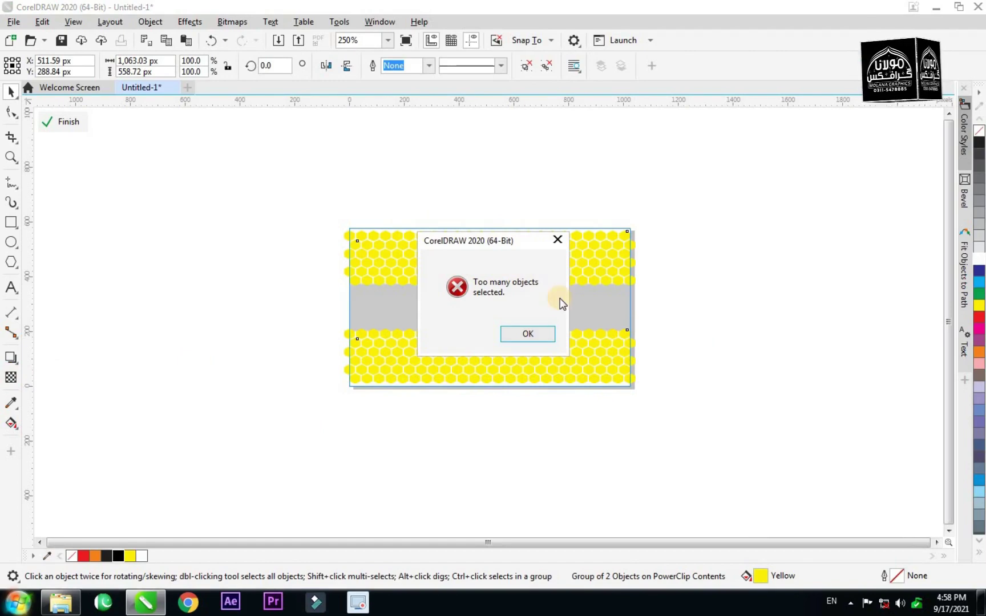
left_click(529, 332)
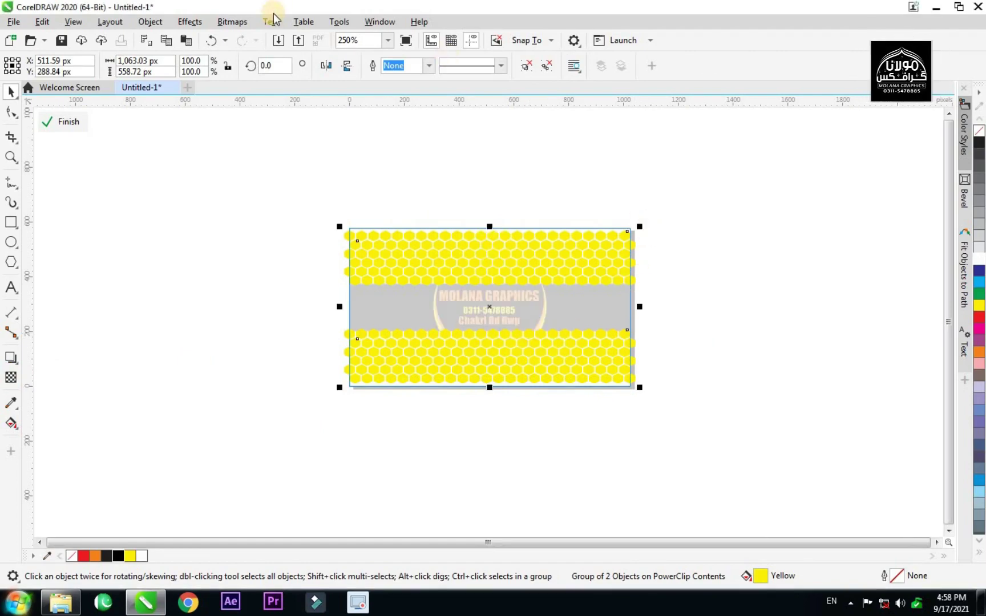
left_click(231, 22)
left_click(255, 39)
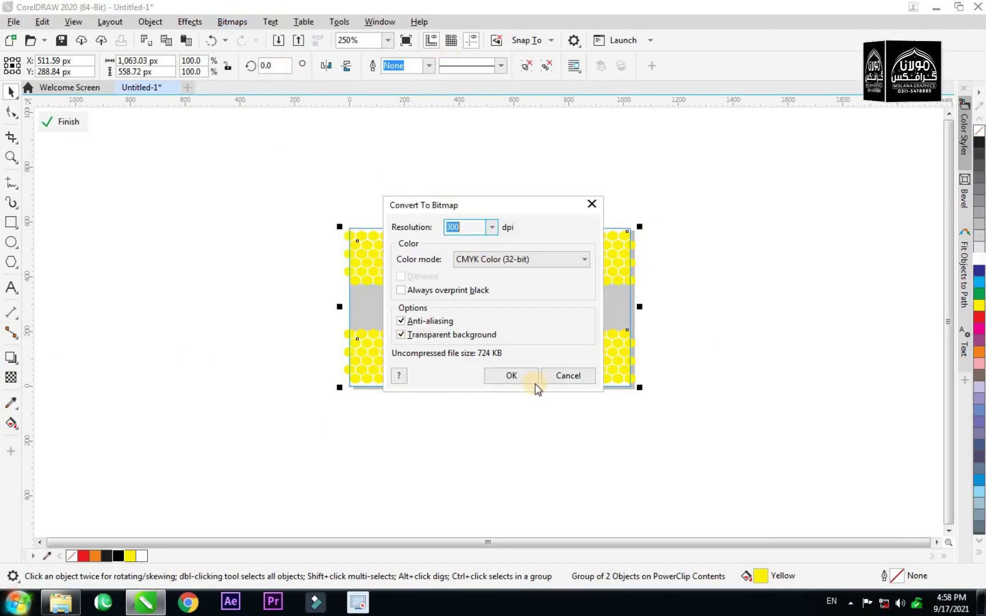
left_click(511, 375)
Fade the honeycomb bitmap to about half transparency.
left_click(11, 378)
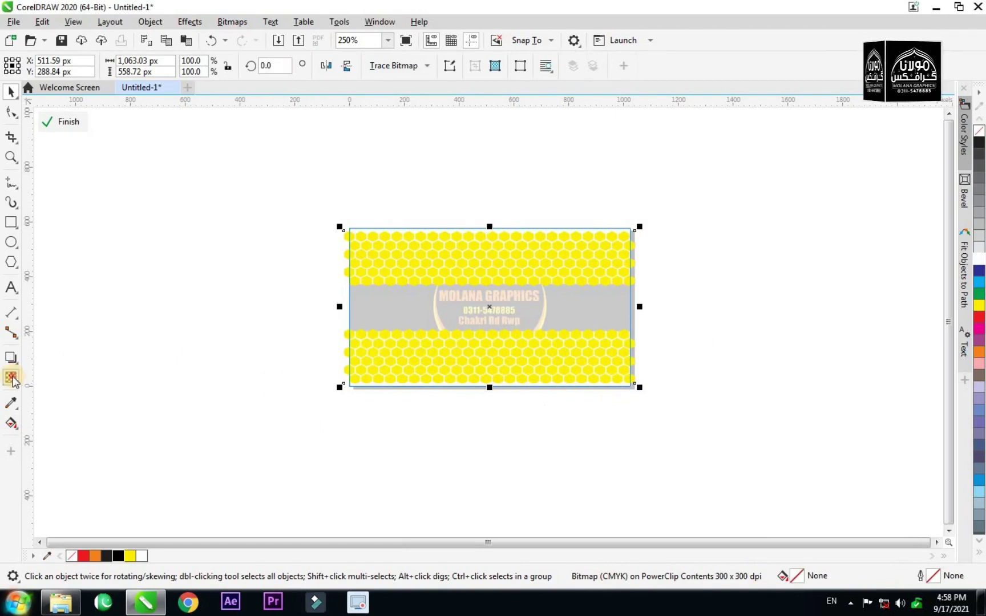
left_click_drag(461, 396, 485, 396)
left_click(47, 121)
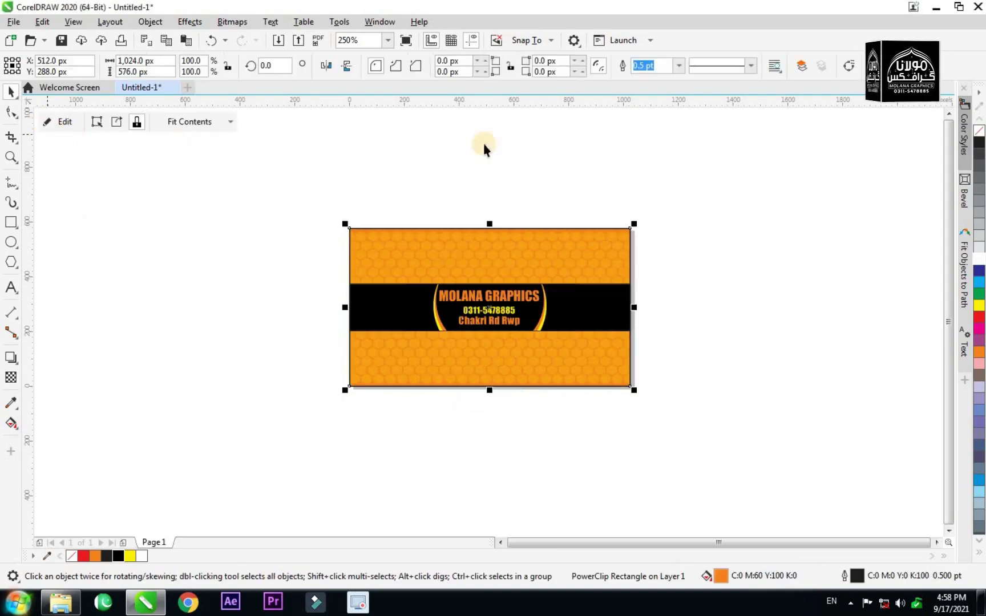
Zoom in to inspect the honeycomb texture up close, then zoom back out.
left_click(624, 134)
scroll(489, 362, "up", 1)
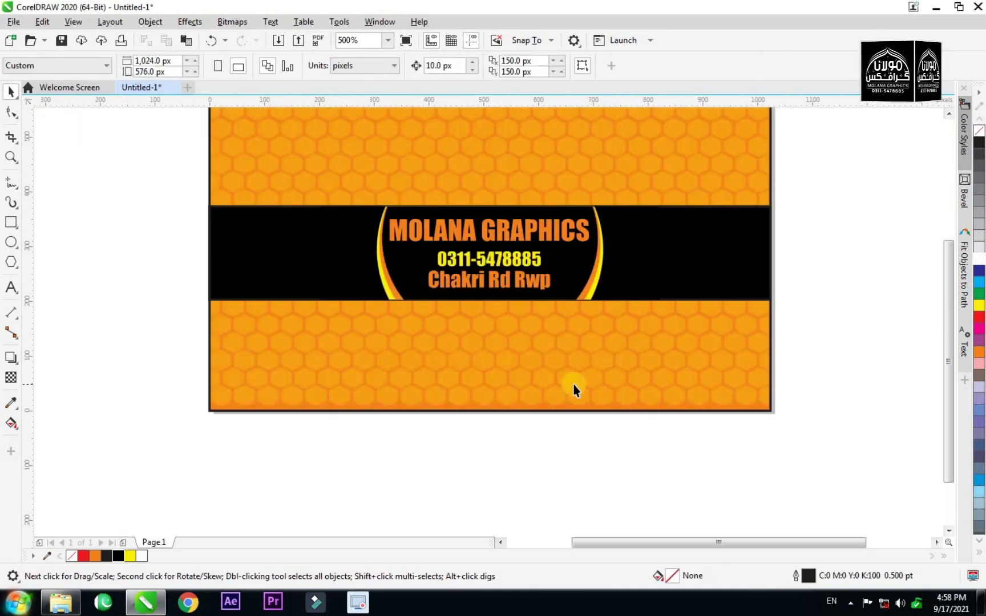
scroll(573, 384, "up", 1)
scroll(434, 396, "up", 1)
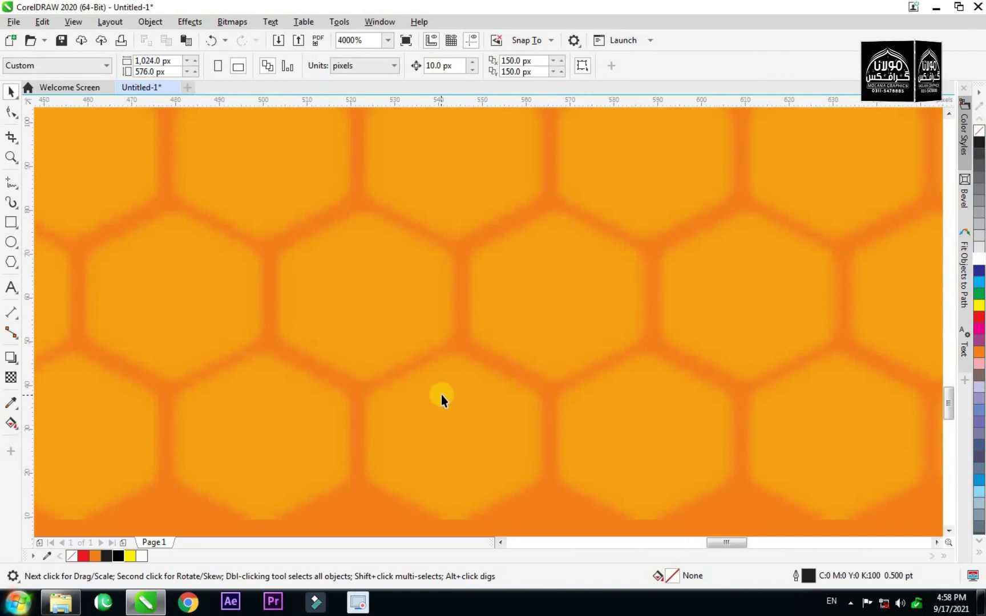
scroll(442, 395, "down", 3)
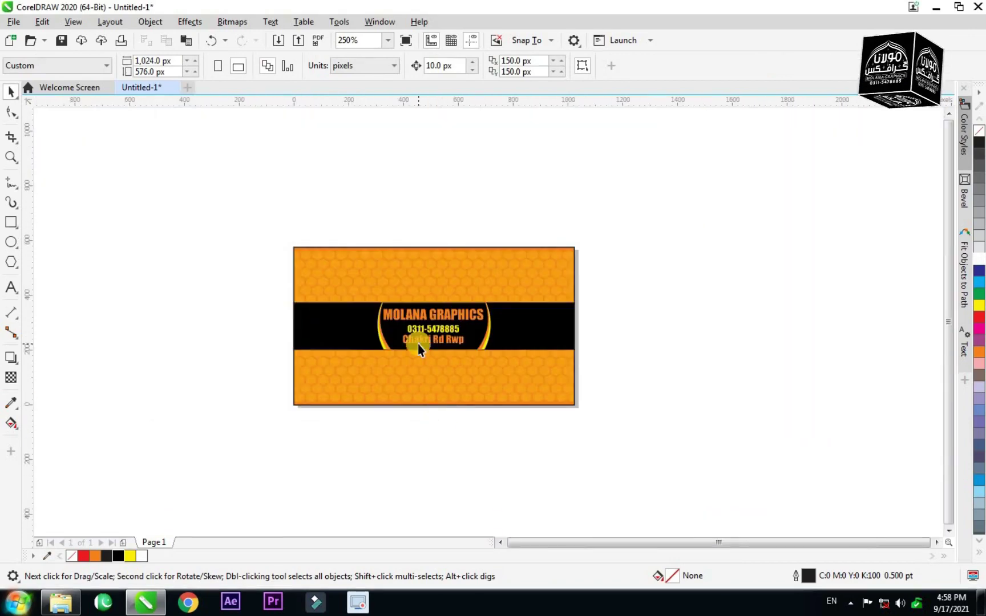
scroll(418, 344, "up", 1)
Select all six objects of the card design.
left_click(697, 190)
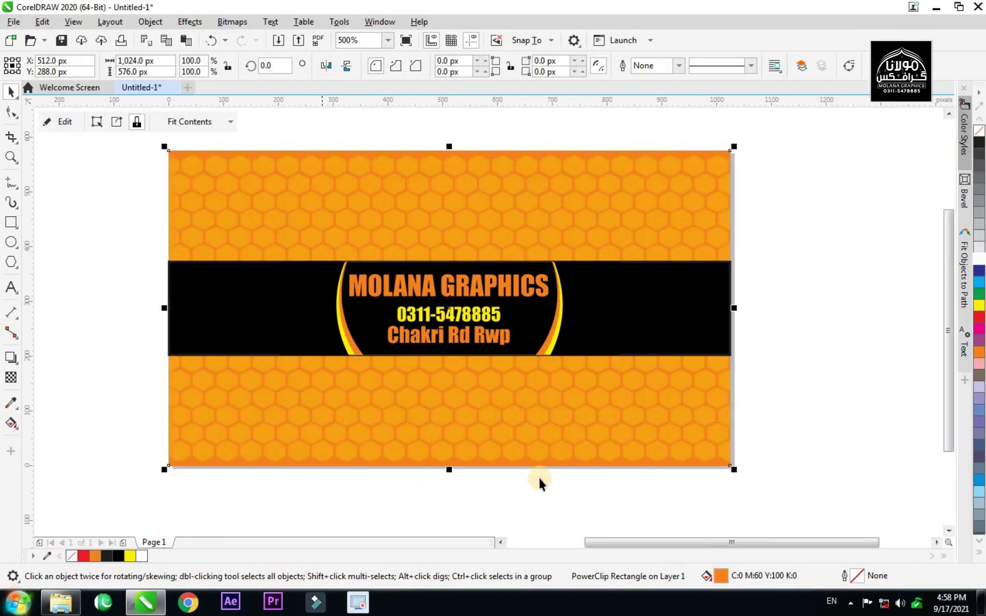
left_click(657, 496)
left_click_drag(779, 138, 148, 488)
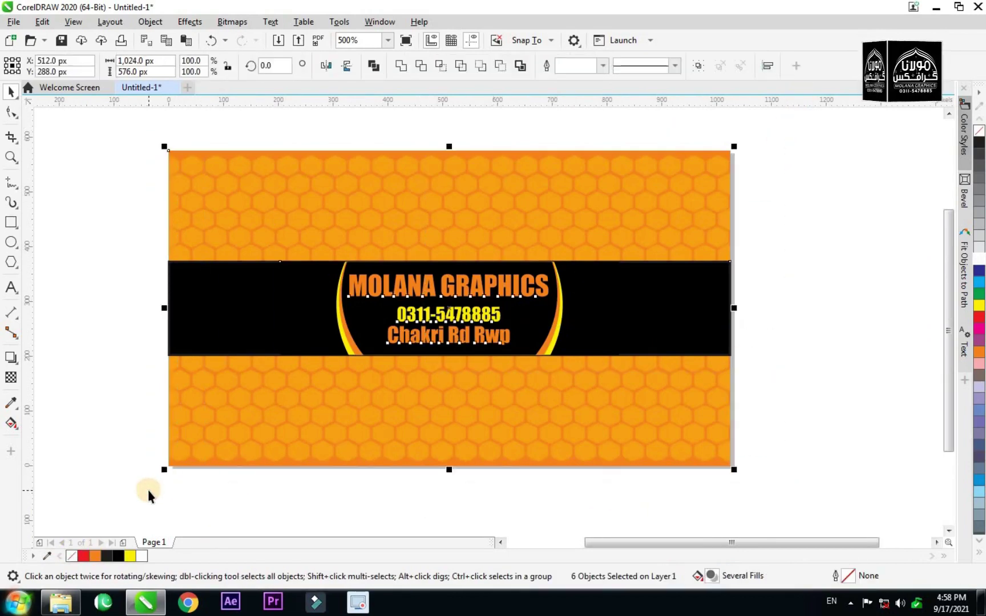
Export the selection as a JPEG named 'asssdf'.
key("ctrl+e")
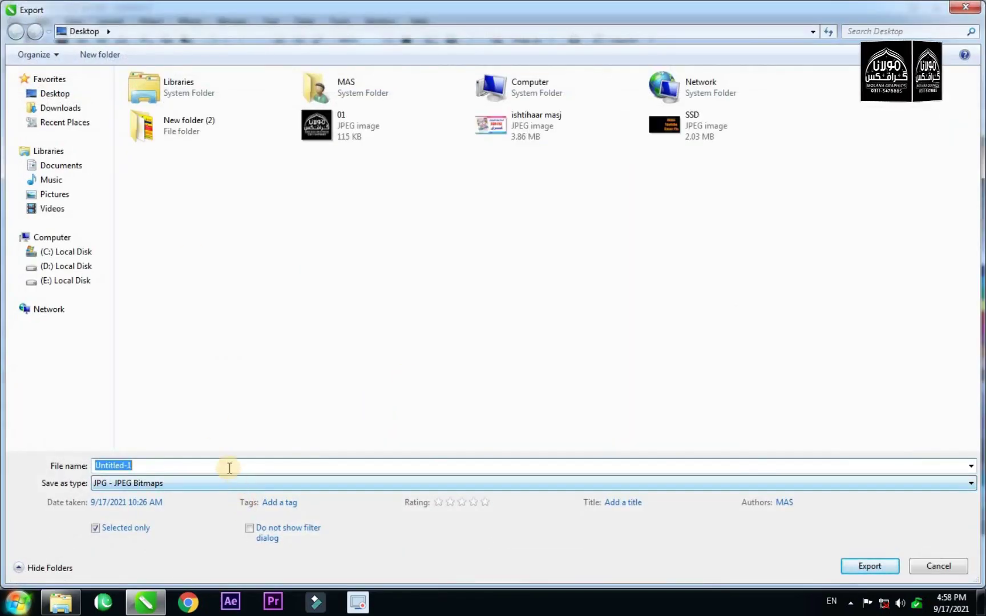
type("asssd")
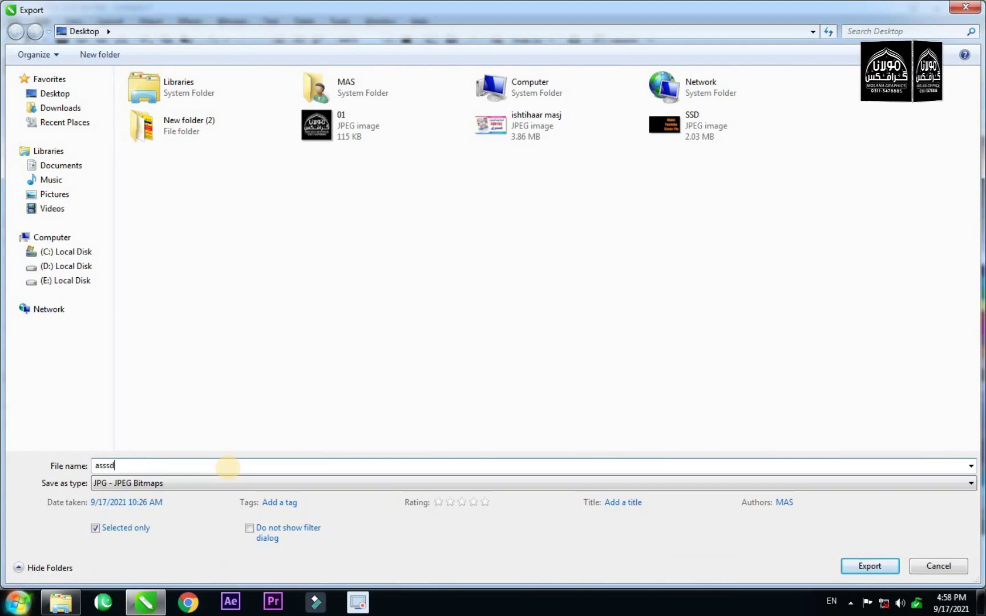
left_click(878, 568)
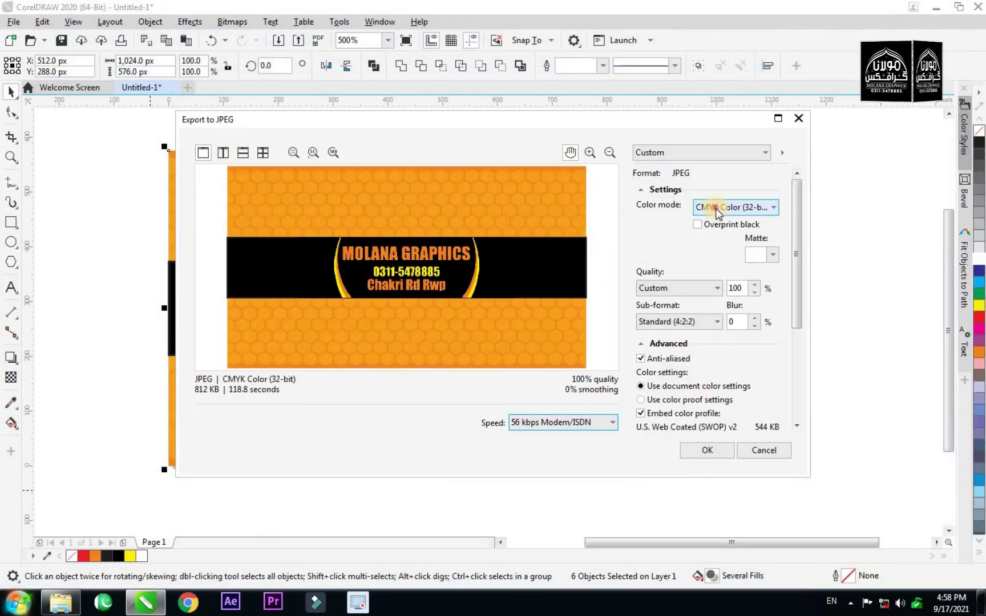
Set the JPEG export to RGB Color (24-bit) at 300 dpi and confirm.
left_click(715, 207)
left_click(713, 234)
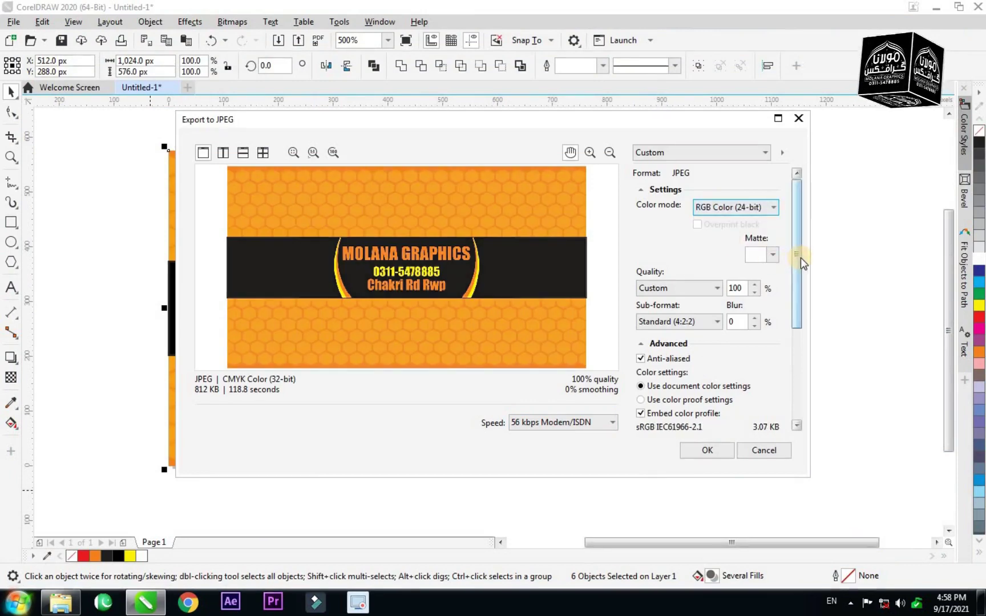
left_click_drag(797, 286, 797, 372)
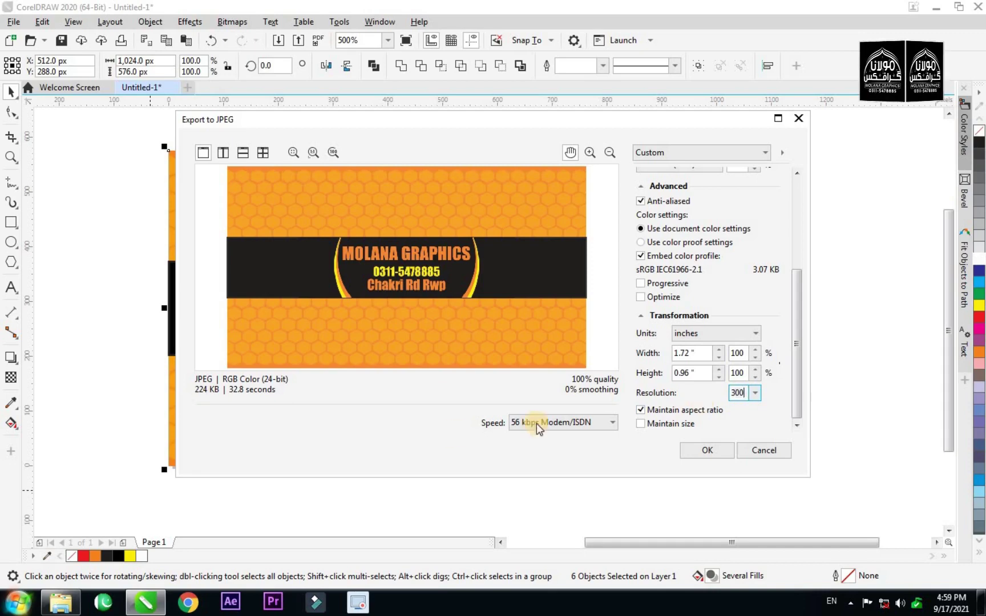
key("Tab")
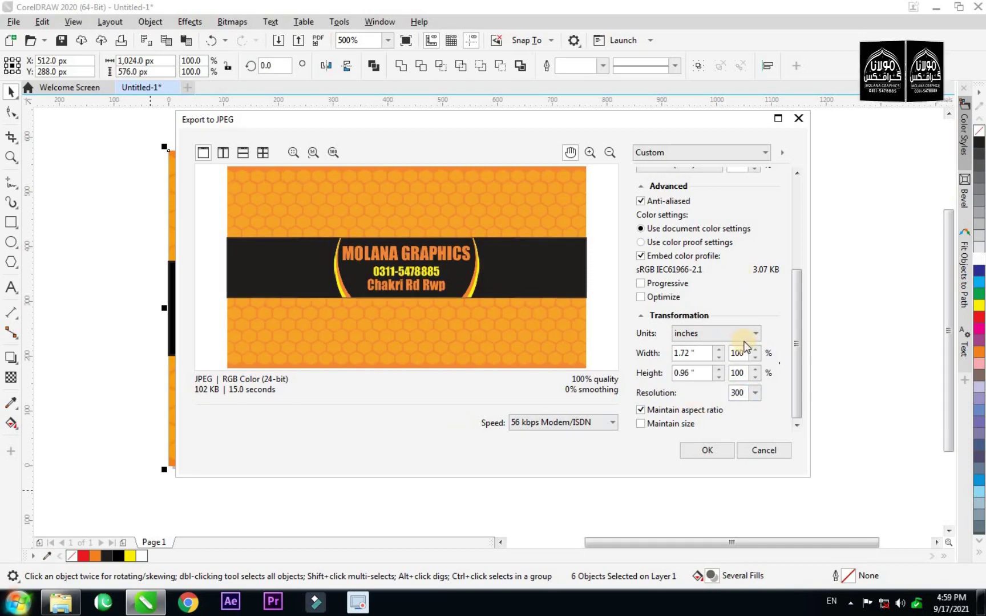
scroll(745, 355, "up", 1)
left_click(754, 394)
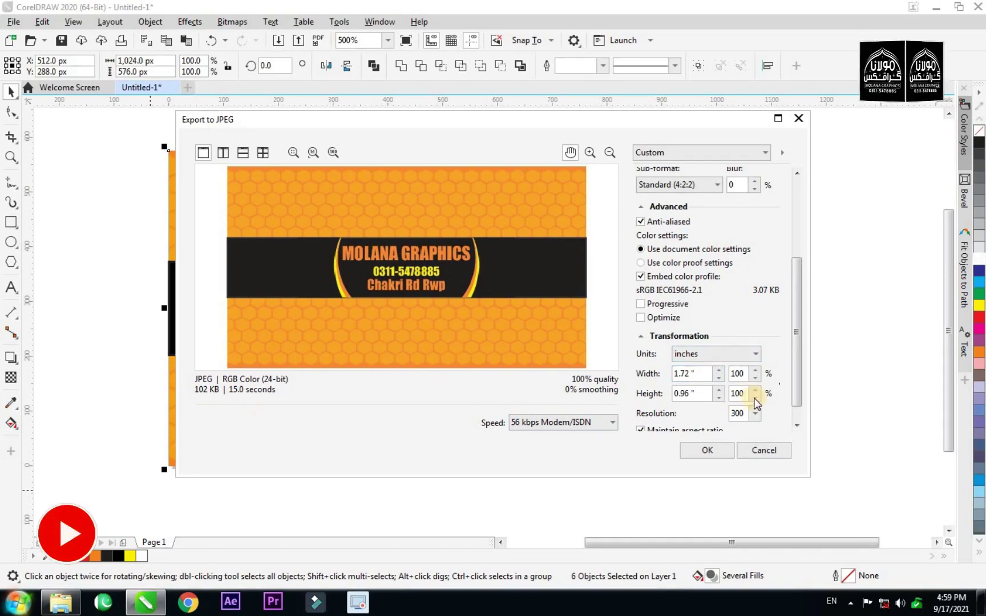
scroll(755, 397, "down", 1)
left_click(719, 454)
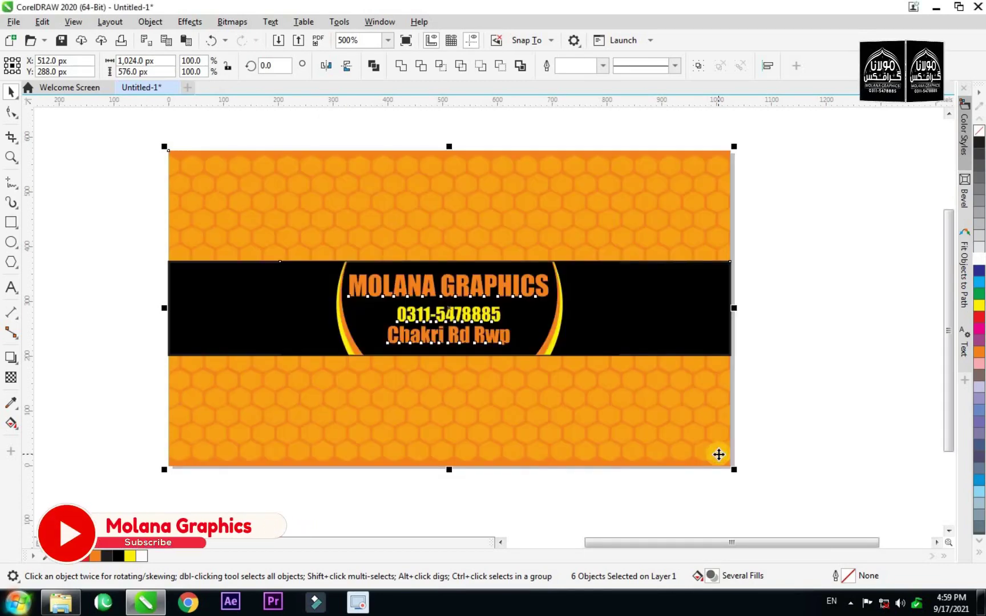
left_click(805, 374)
scroll(480, 369, "down", 1)
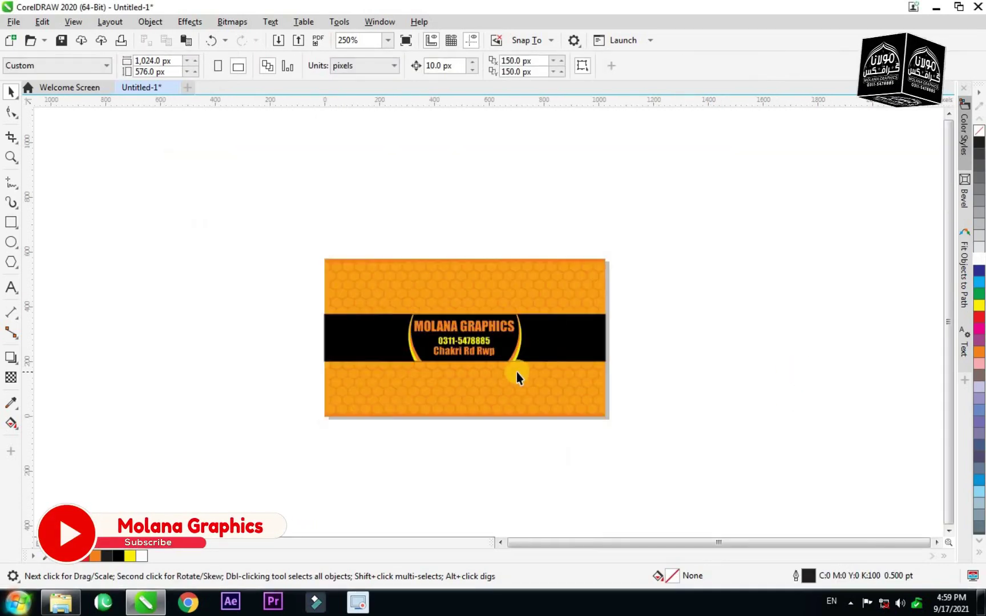
scroll(517, 373, "up", 1)
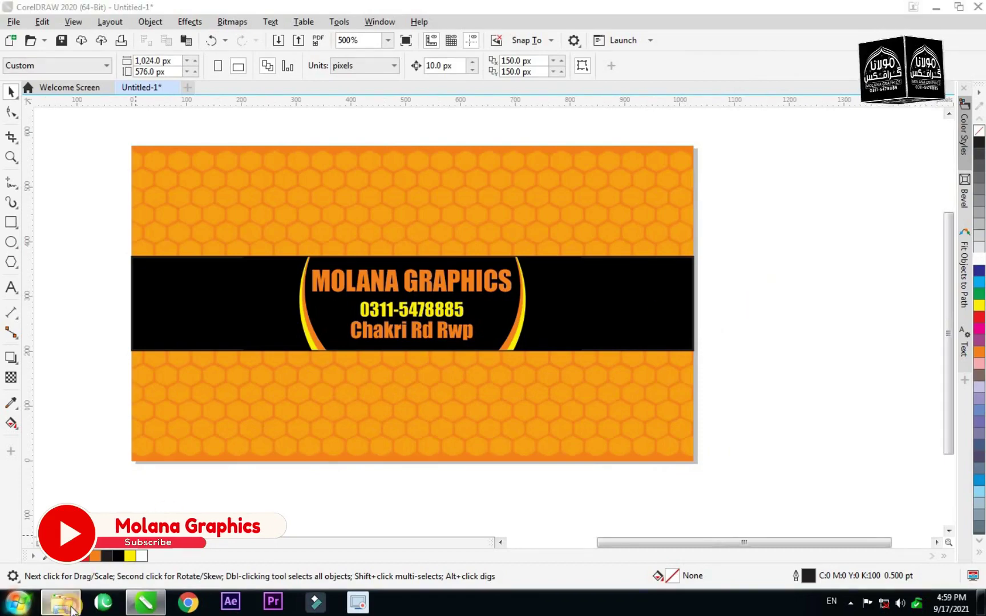
left_click(61, 602)
left_click(35, 94)
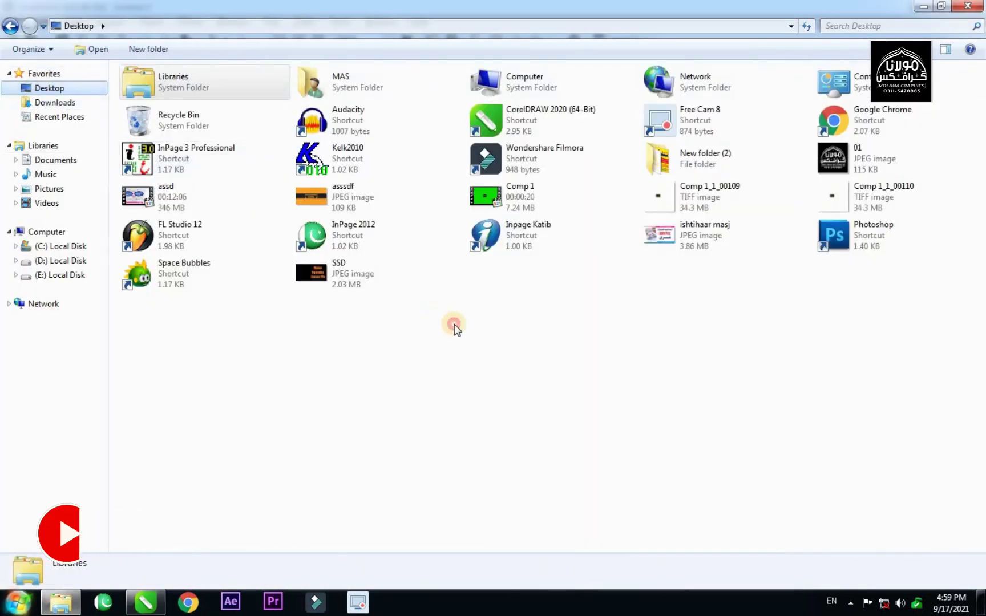
double_click(339, 195)
scroll(511, 352, "up", 2)
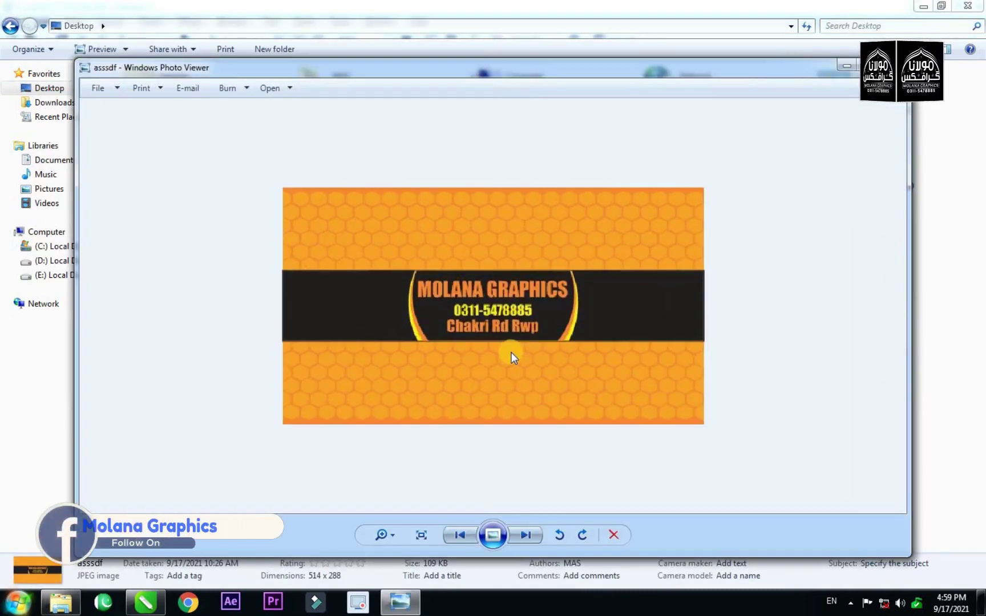
scroll(511, 352, "down", 1)
scroll(512, 352, "down", 1)
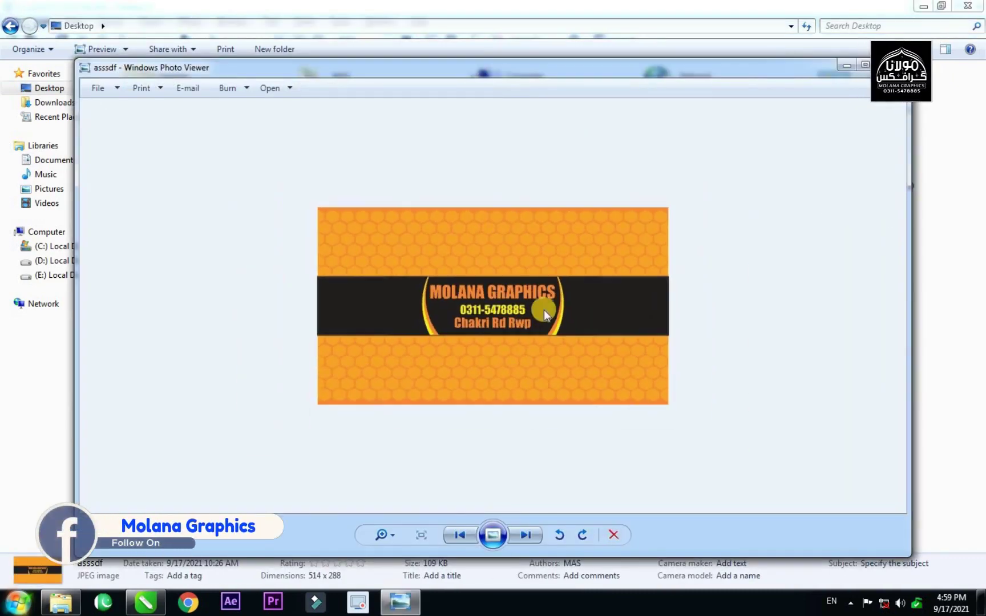
scroll(545, 311, "up", 1)
scroll(496, 354, "up", 1)
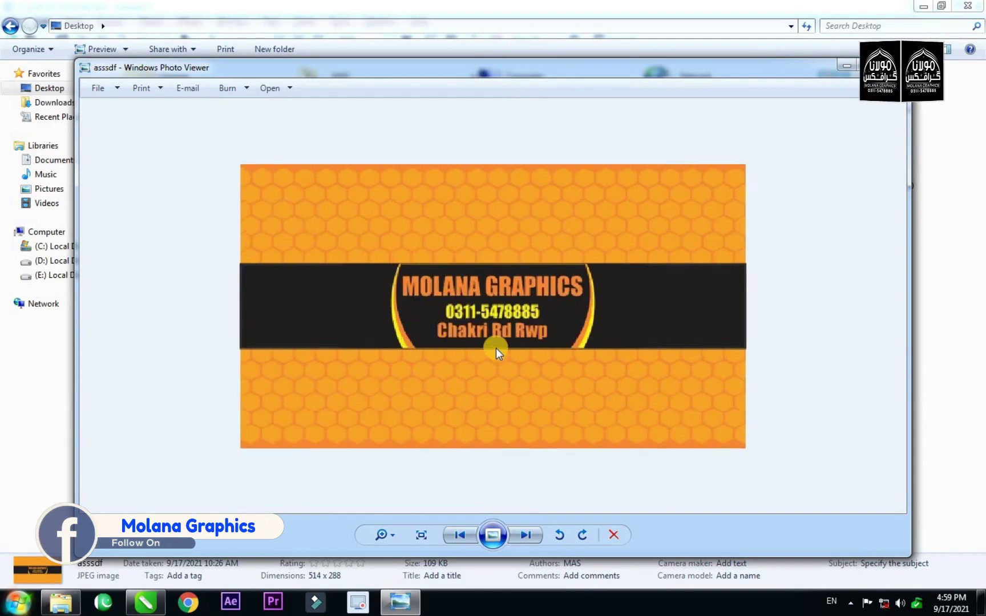
scroll(496, 354, "down", 2)
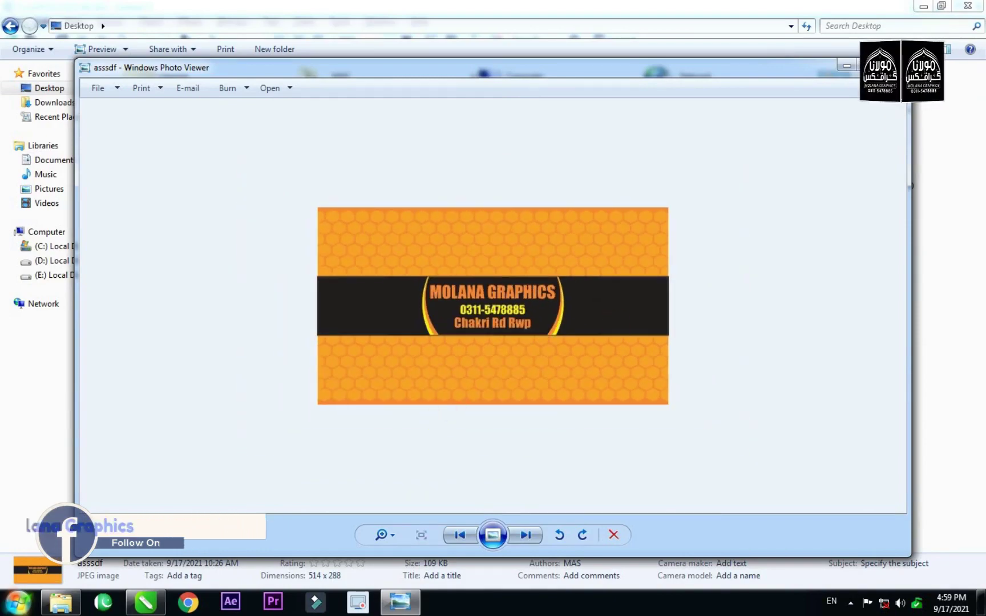
key("alt+F4")
left_click(155, 606)
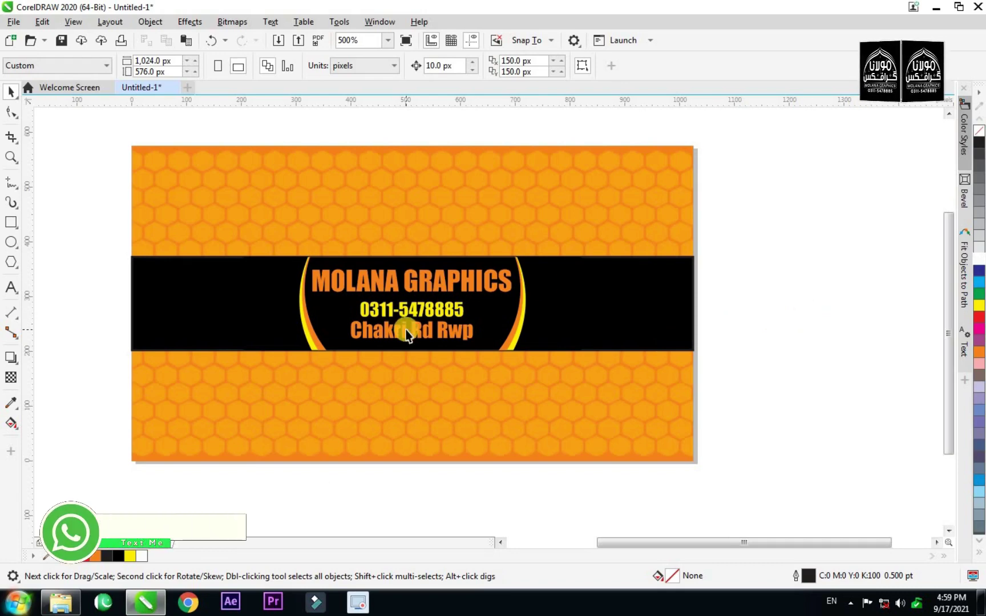
scroll(407, 333, "down", 2)
scroll(406, 334, "up", 2)
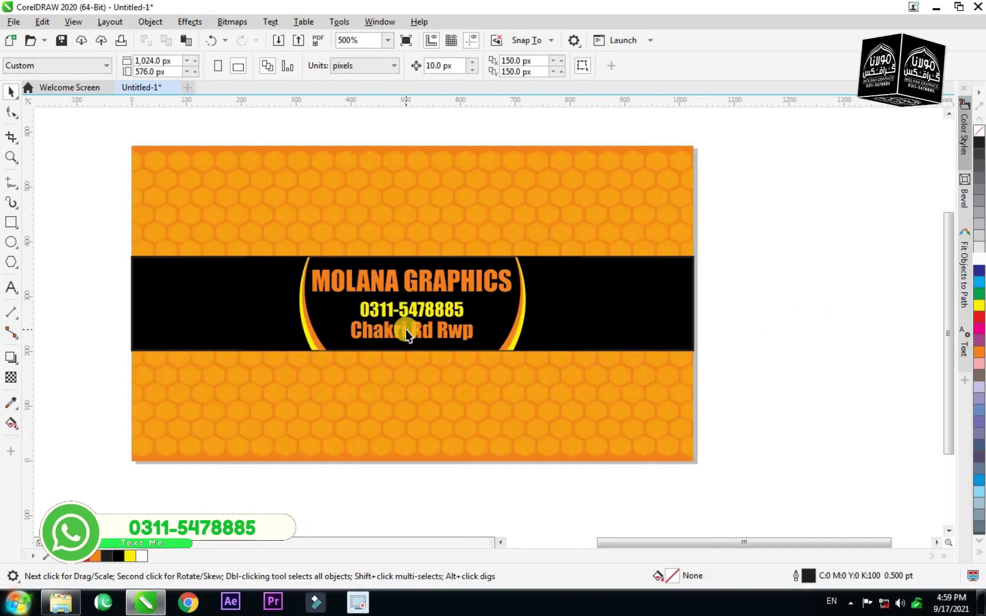
scroll(407, 333, "up", 2)
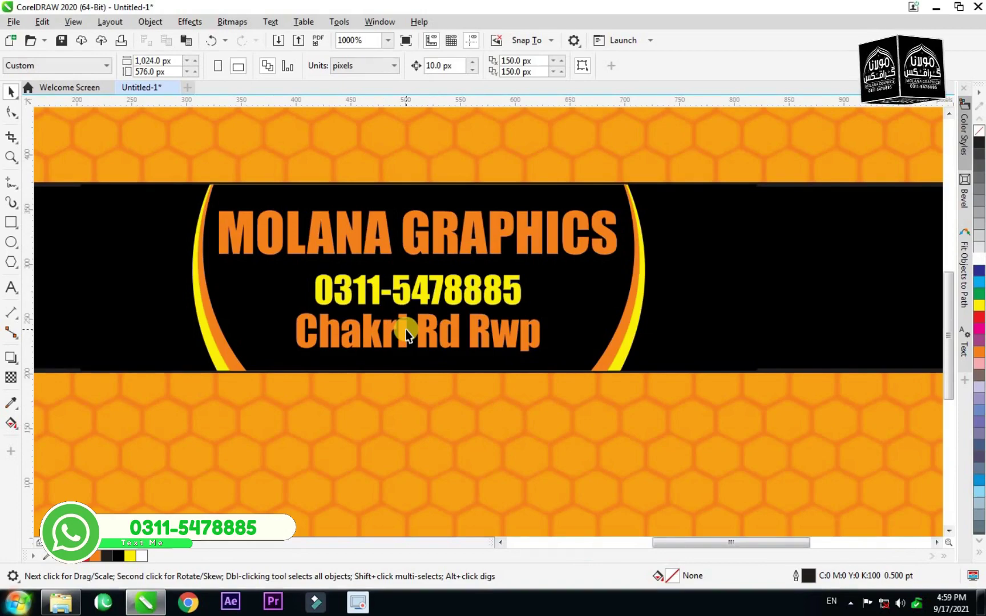
scroll(406, 329, "down", 2)
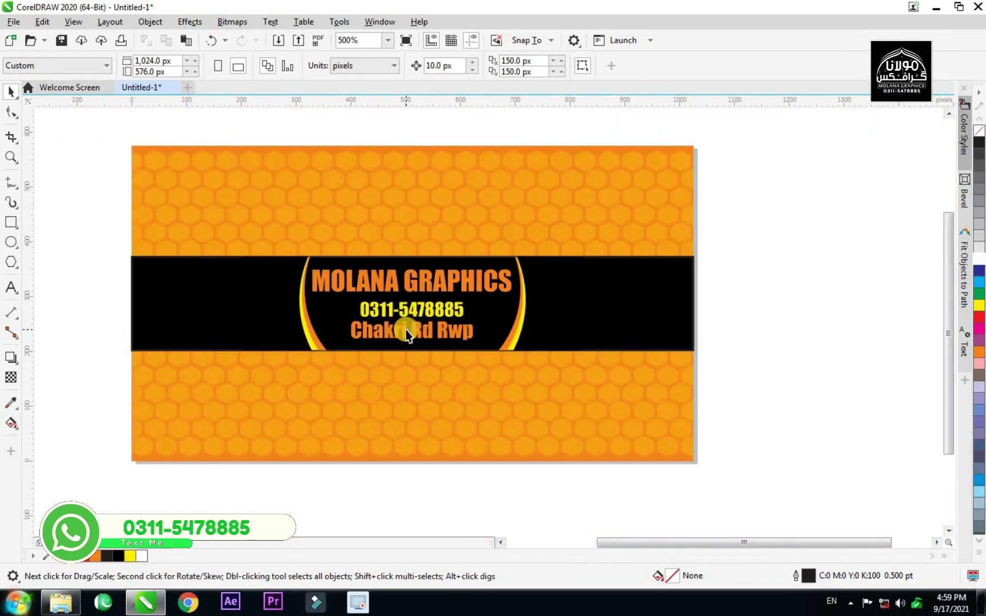